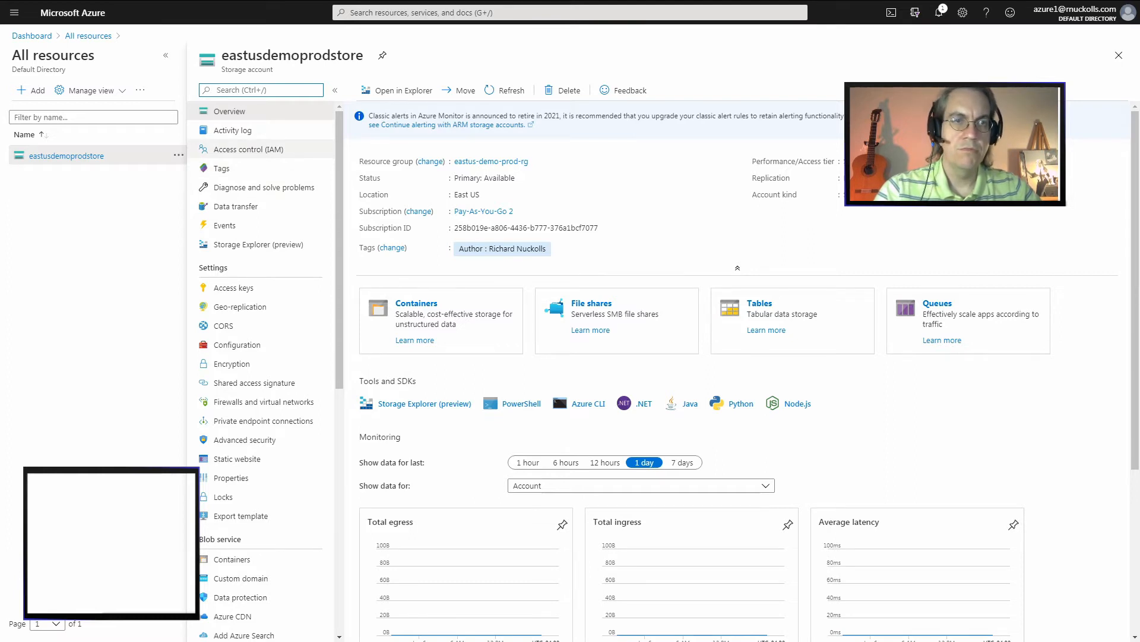
Check the access that the Technical Operations group and the Tech User account have on the storage account, searching for "te"
{"action": "left_click", "coordinate": [248, 149]}
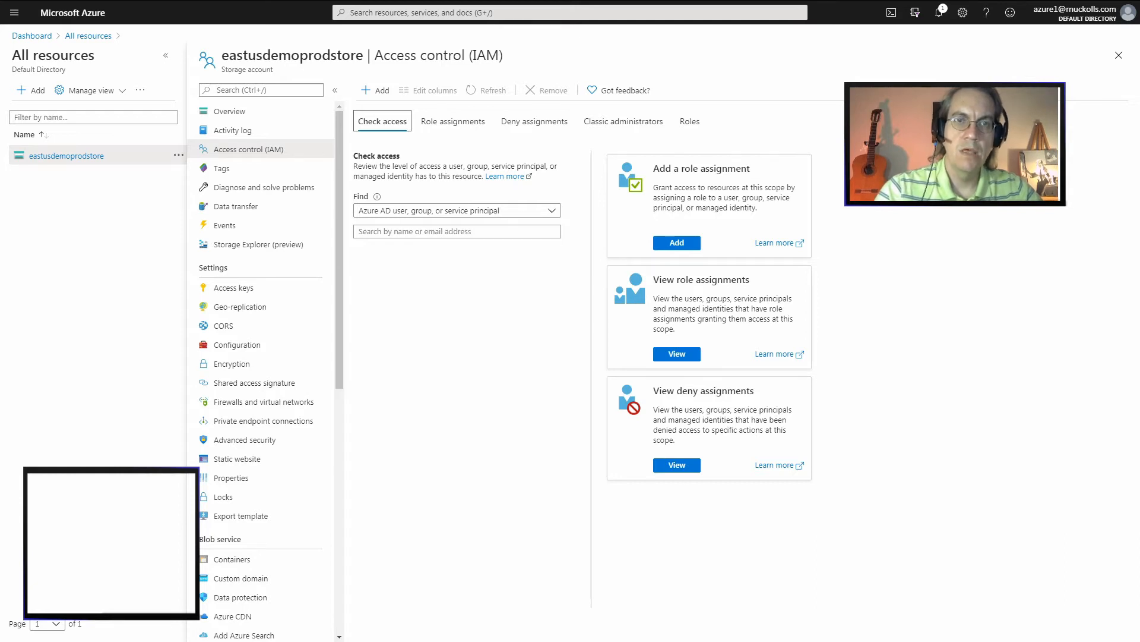
{"action": "left_click", "coordinate": [456, 232]}
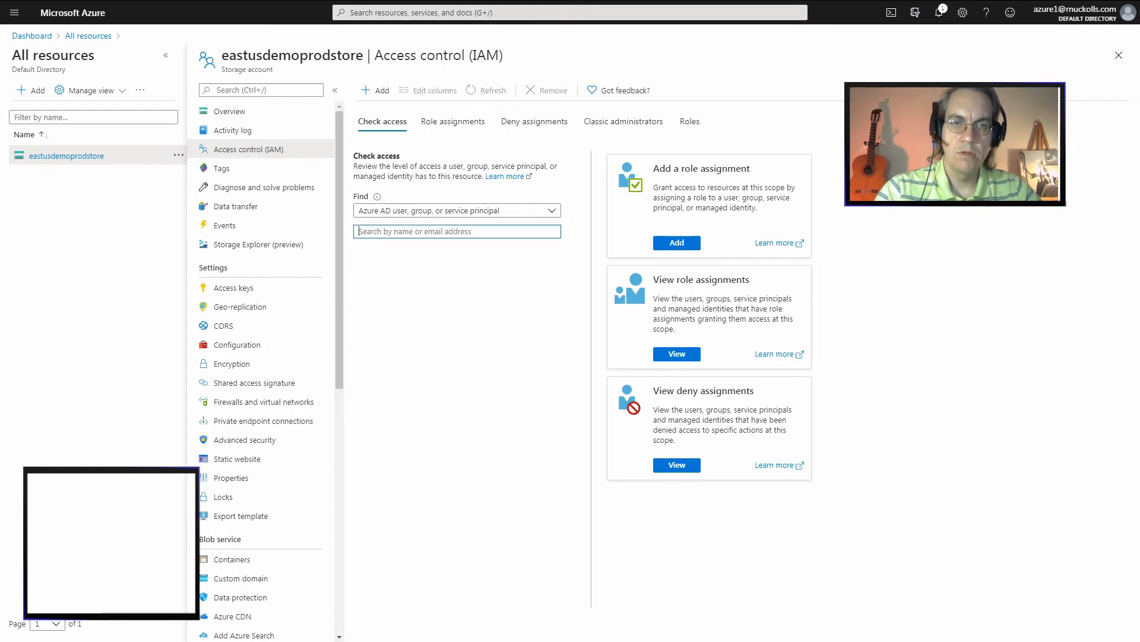
{"action": "type", "text": "te"}
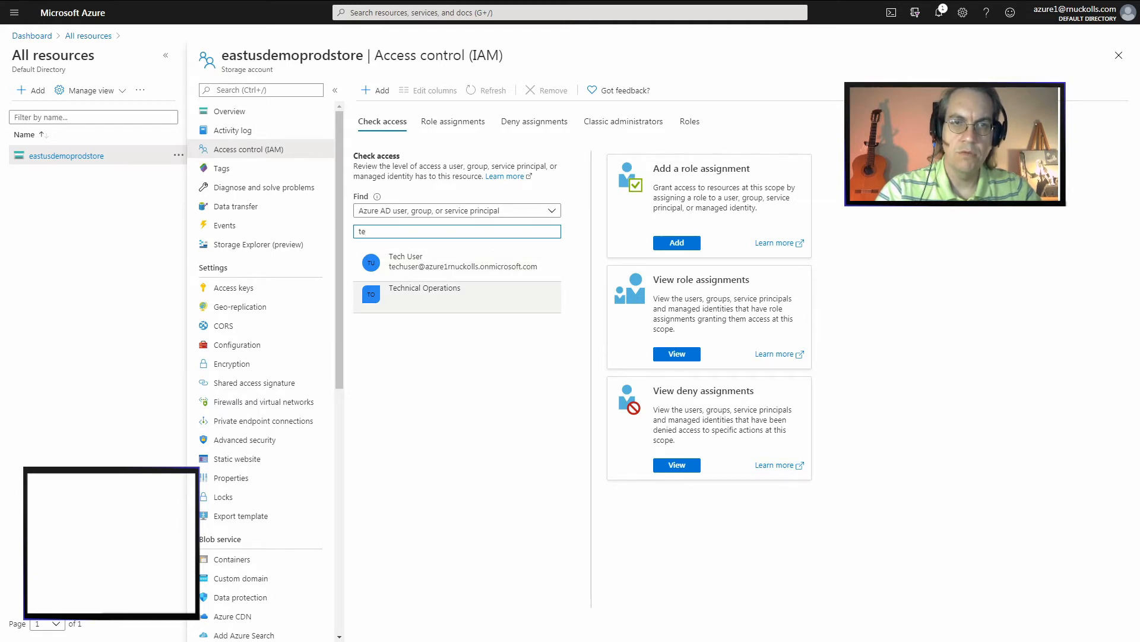
{"action": "left_click", "coordinate": [457, 296]}
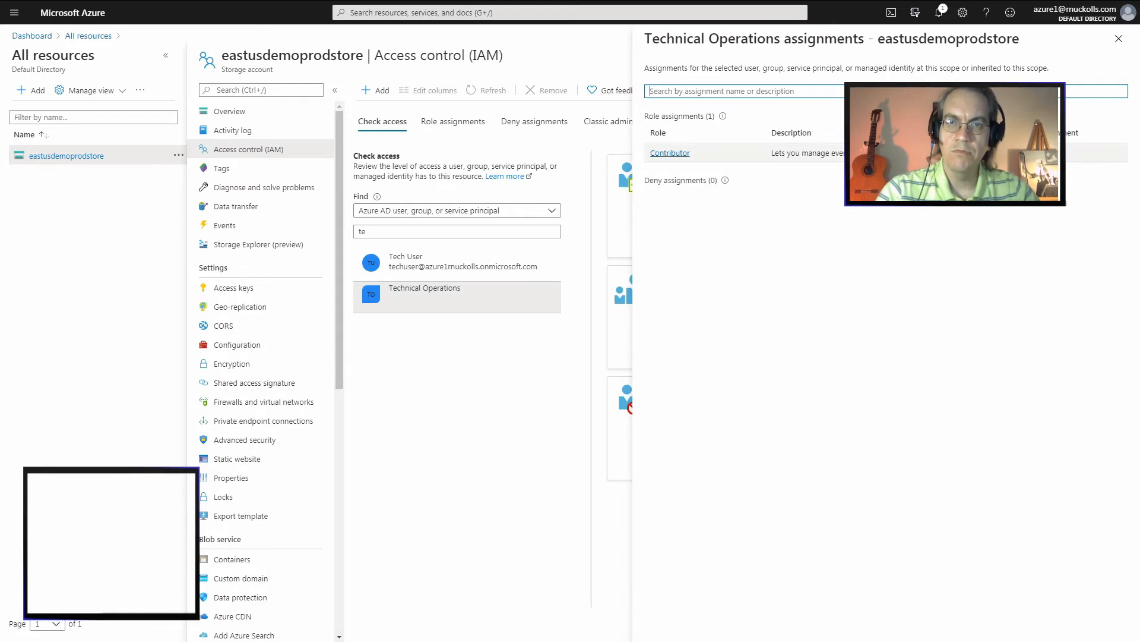
{"action": "left_click", "coordinate": [458, 265]}
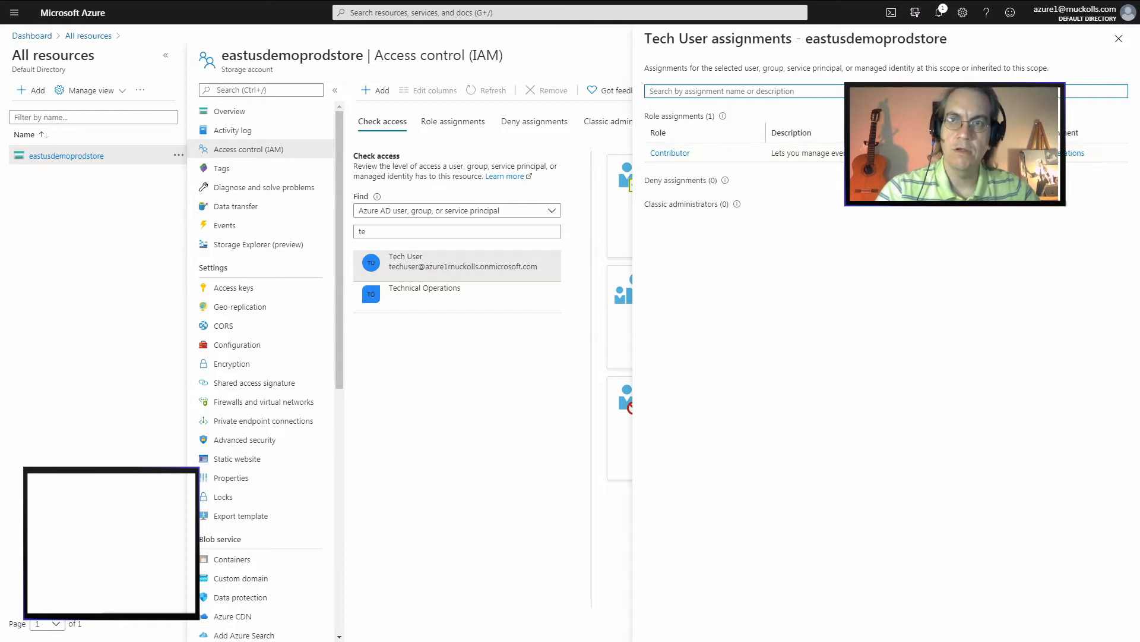
{"action": "left_click", "coordinate": [1119, 38]}
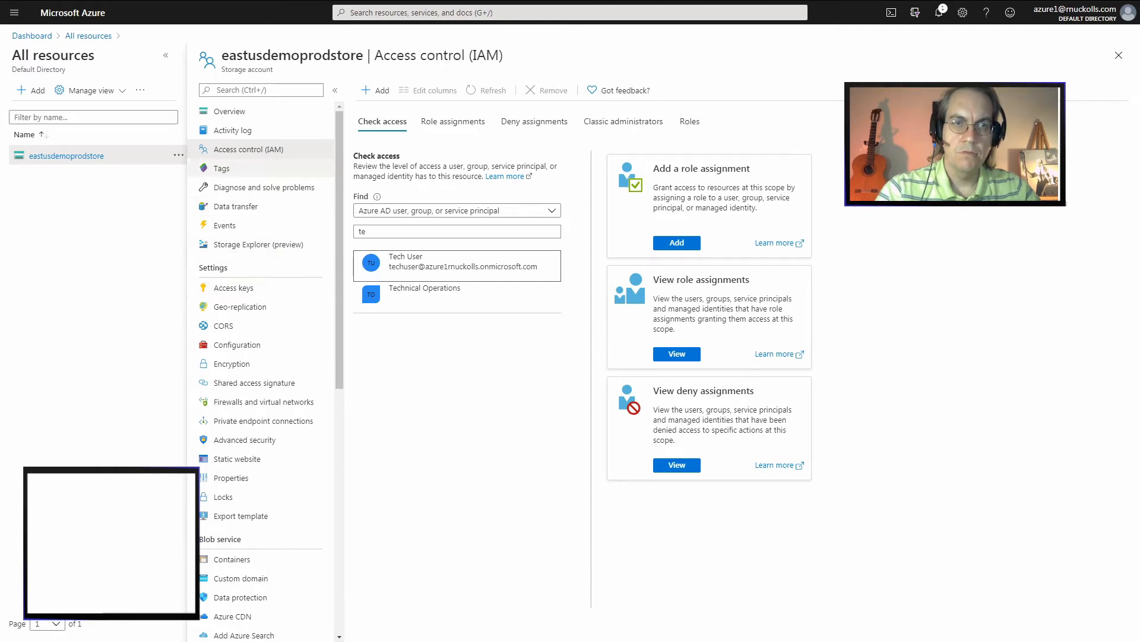
Create a blob container named filestore in the storage account with private access
{"action": "left_click", "coordinate": [230, 111]}
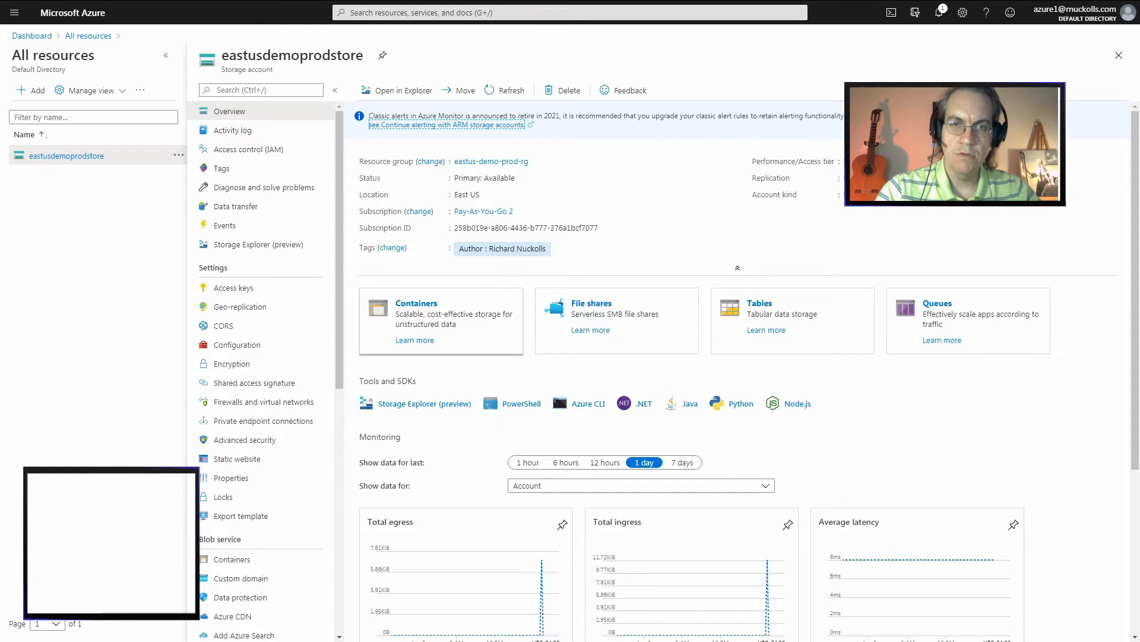
{"action": "left_click", "coordinate": [416, 303]}
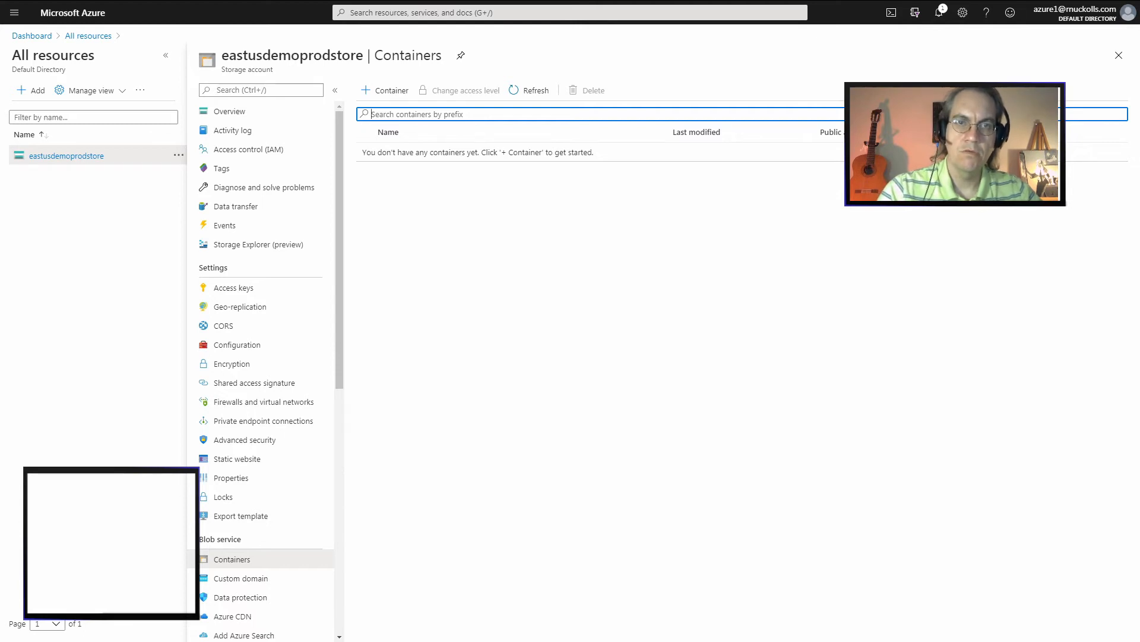
{"action": "left_click", "coordinate": [385, 90]}
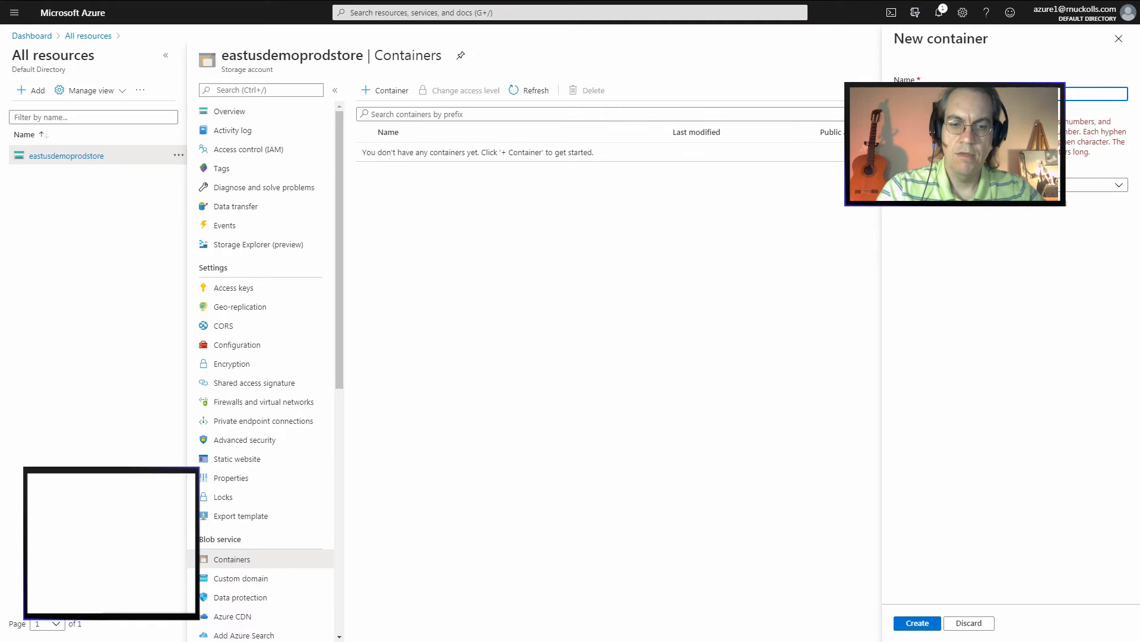
{"action": "type", "text": "m"}
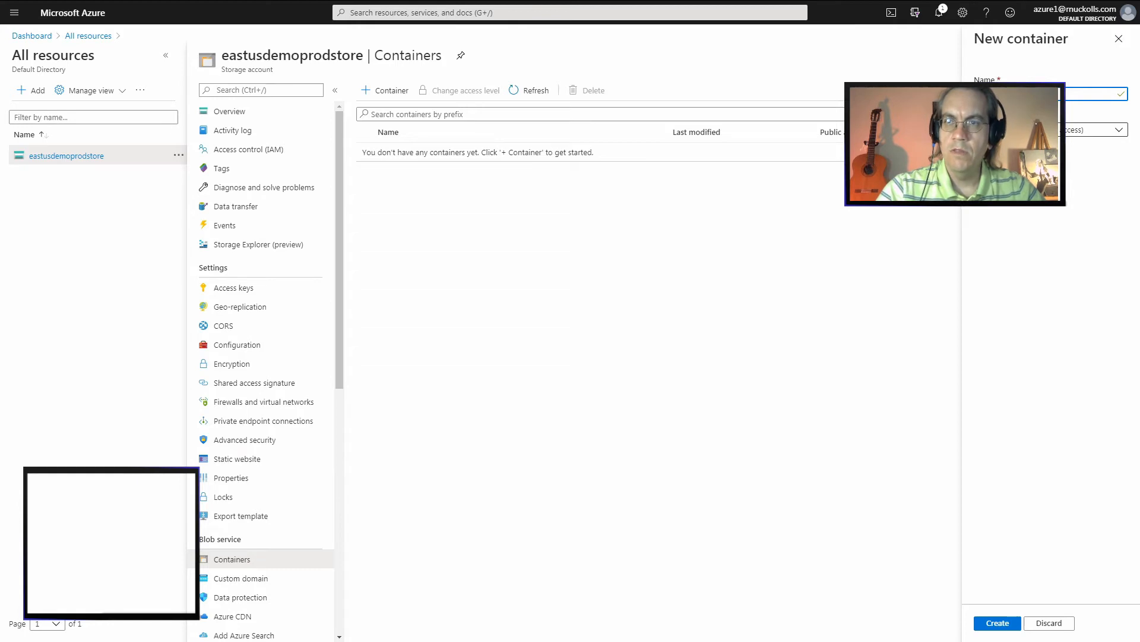
{"action": "left_click", "coordinate": [1051, 130]}
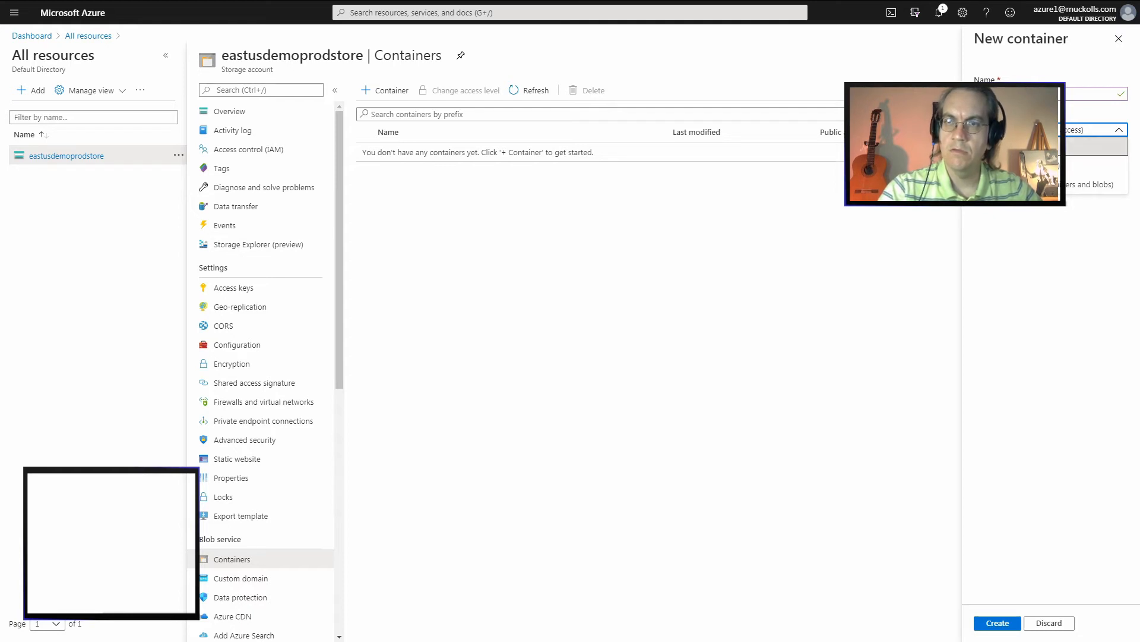
{"action": "left_click", "coordinate": [1020, 146]}
{"action": "left_click", "coordinate": [998, 623]}
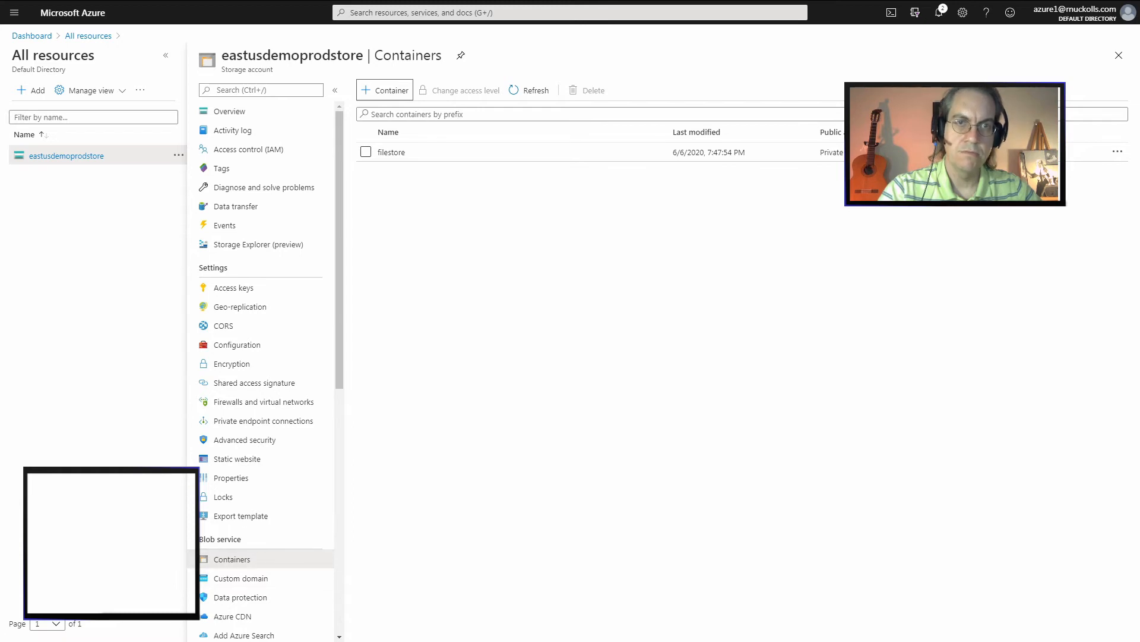
Create a second private blob container named networkstore
{"action": "left_click", "coordinate": [384, 90]}
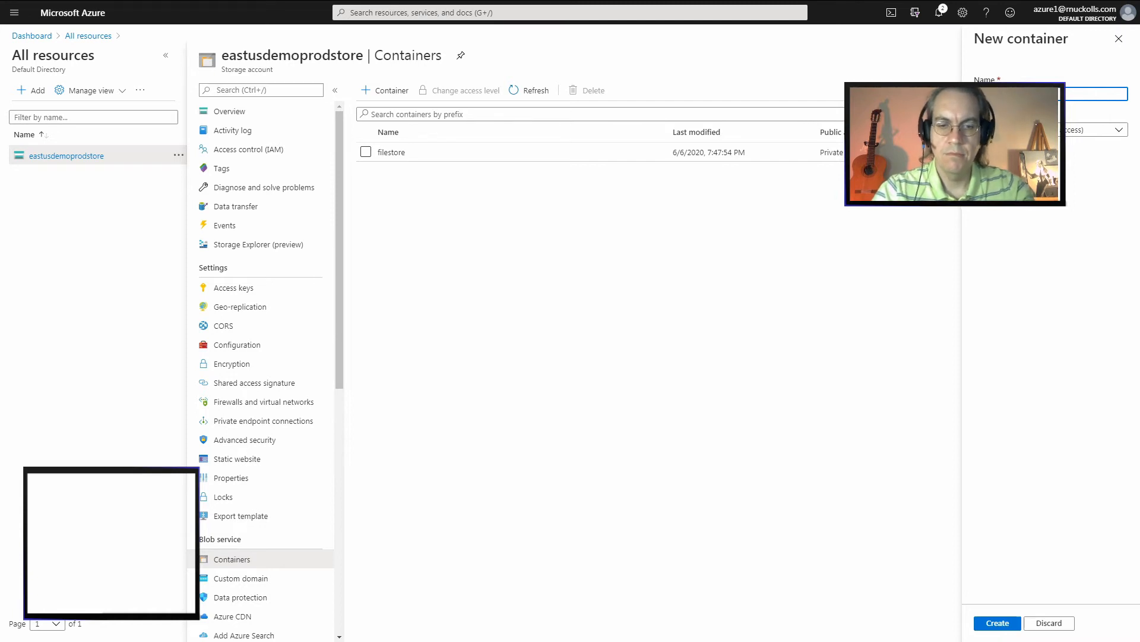
{"action": "type", "text": "s"}
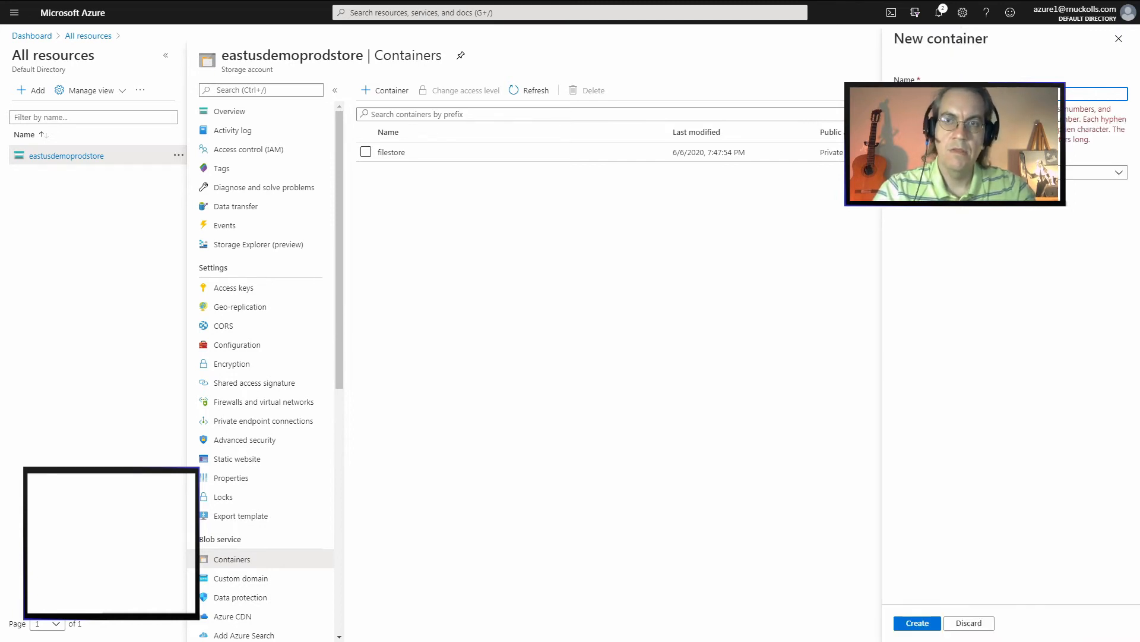
{"action": "type", "text": "ql"}
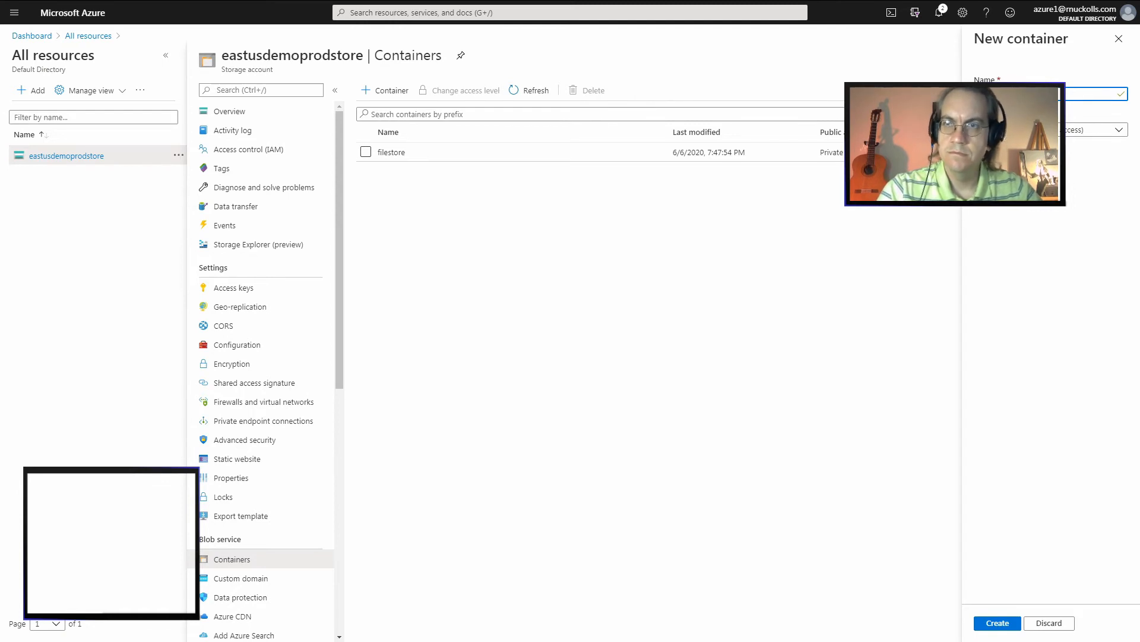
{"action": "left_click", "coordinate": [998, 623]}
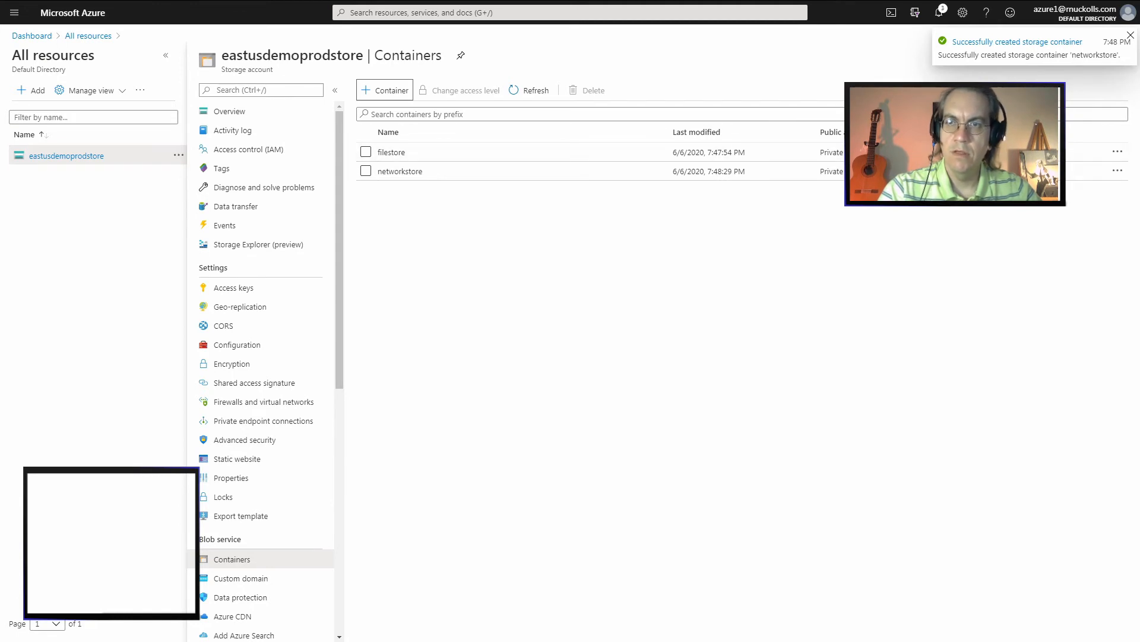
Open the properties of the filestore container and copy its URL to the clipboard
{"action": "left_click", "coordinate": [1118, 152]}
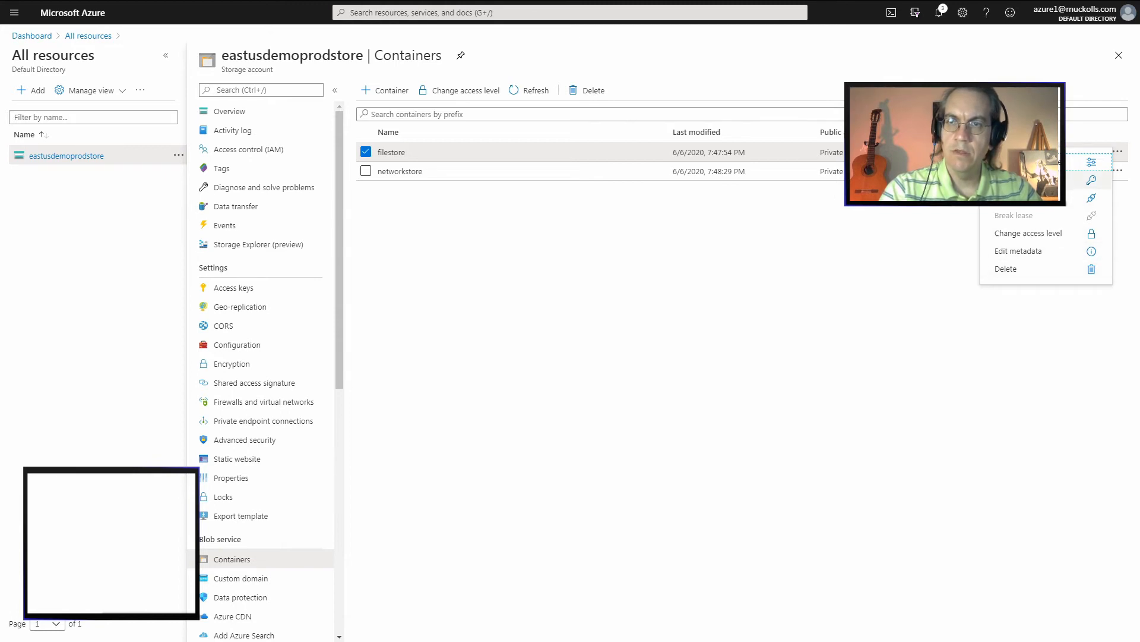
{"action": "left_click", "coordinate": [1029, 162]}
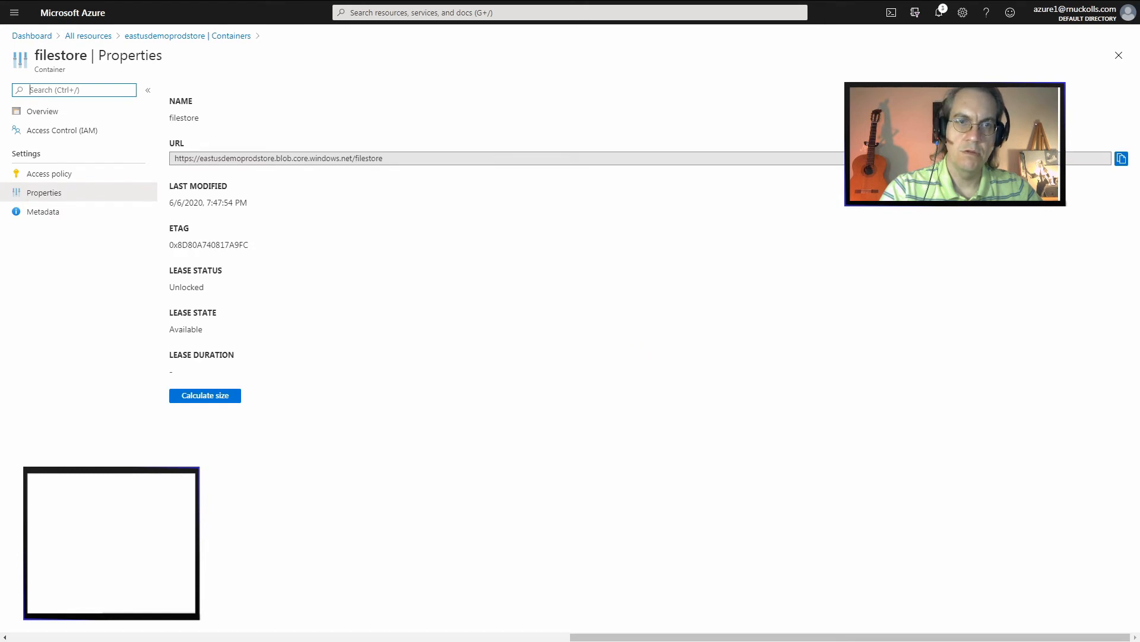
{"action": "left_click", "coordinate": [415, 159]}
{"action": "double_click", "coordinate": [369, 159]}
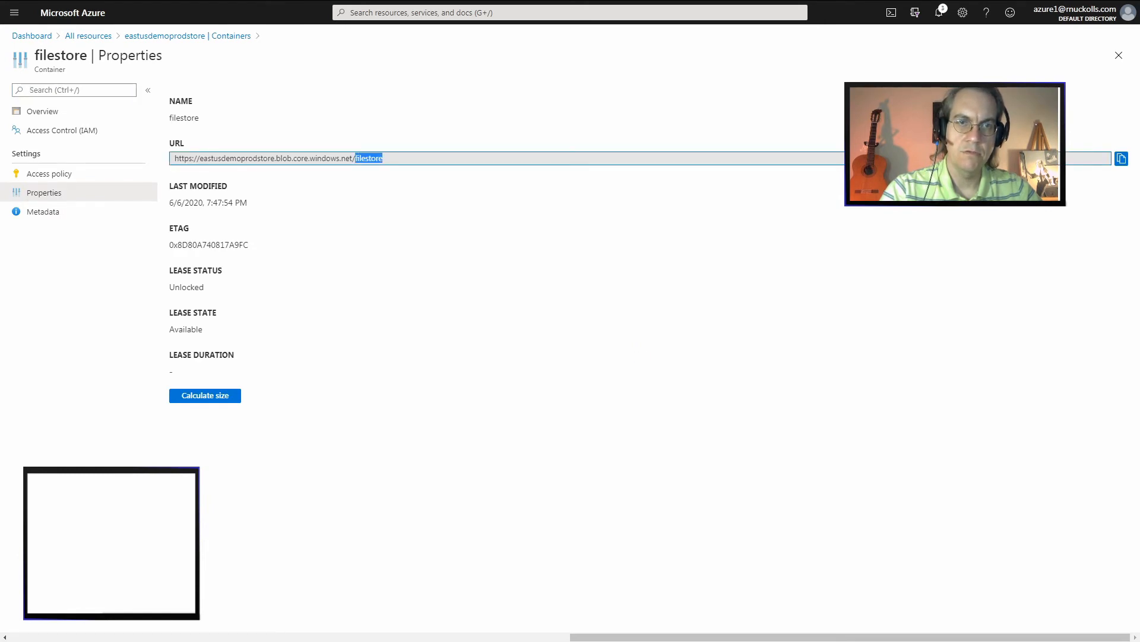
{"action": "key", "text": "ctrl+a"}
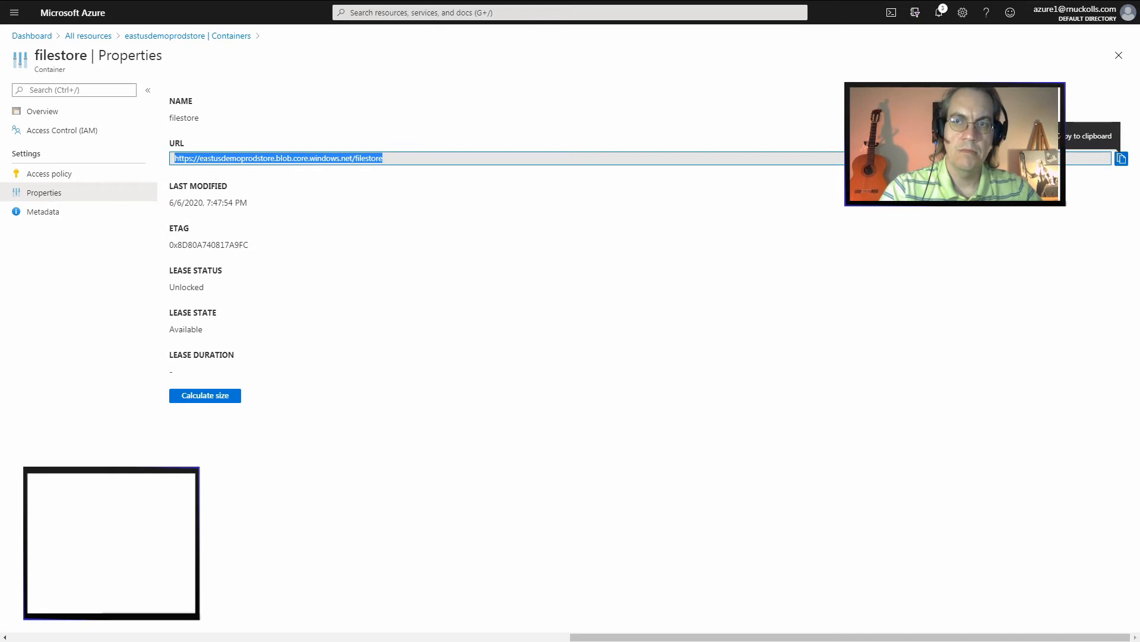
{"action": "left_click", "coordinate": [1121, 159]}
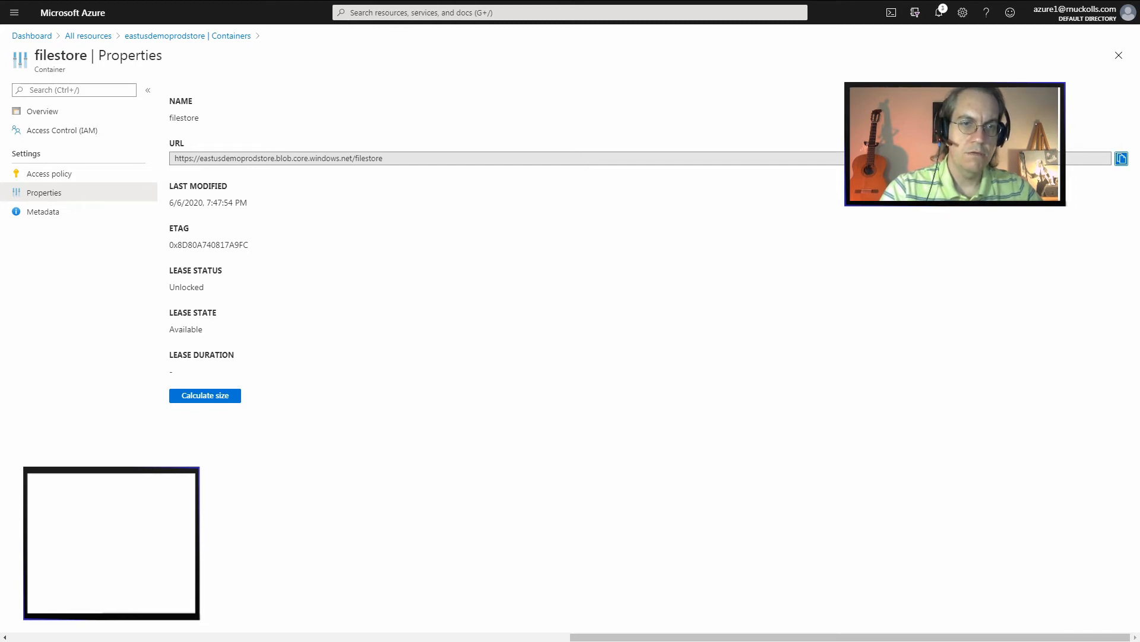
Calculate the filestore container's size and review the role assignments in its access control settings
{"action": "left_click", "coordinate": [205, 395]}
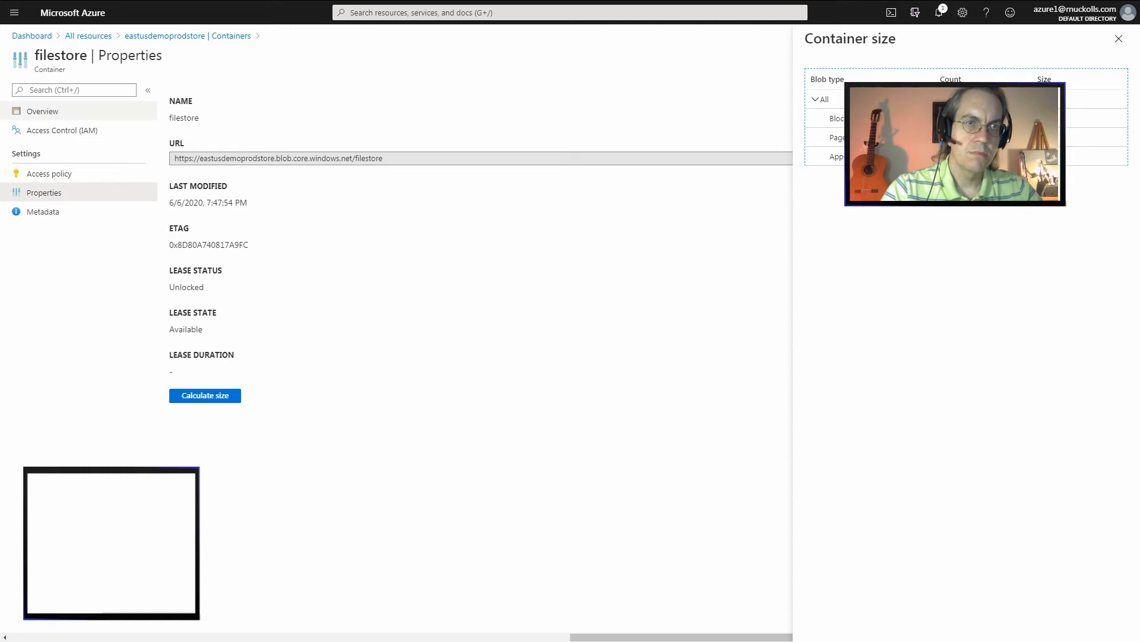
{"action": "left_click", "coordinate": [61, 130]}
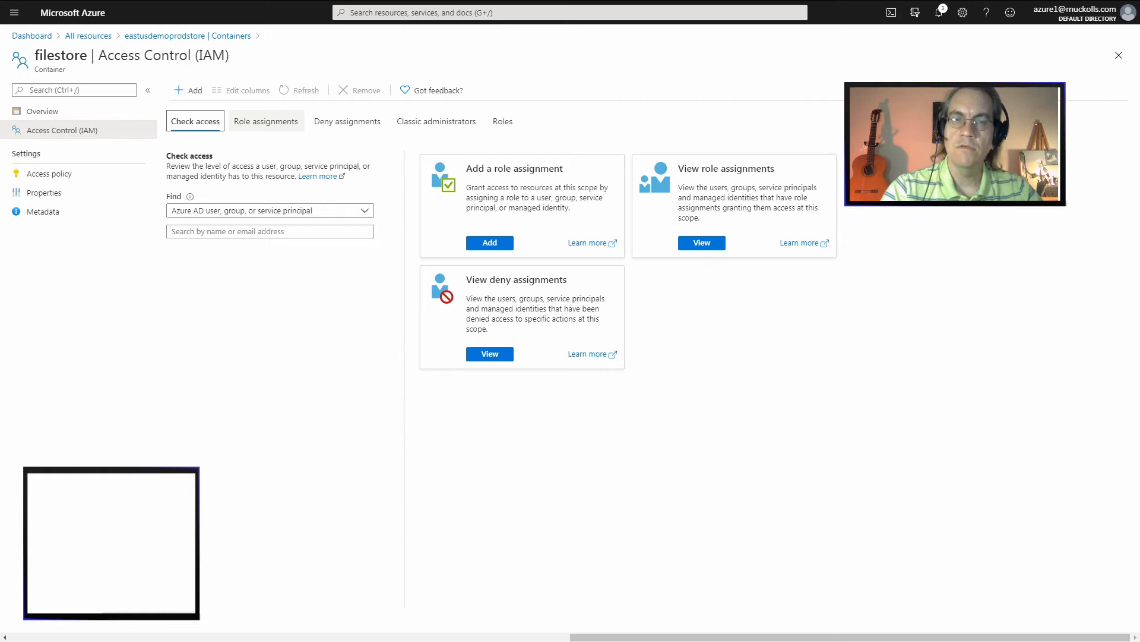
{"action": "left_click", "coordinate": [266, 121]}
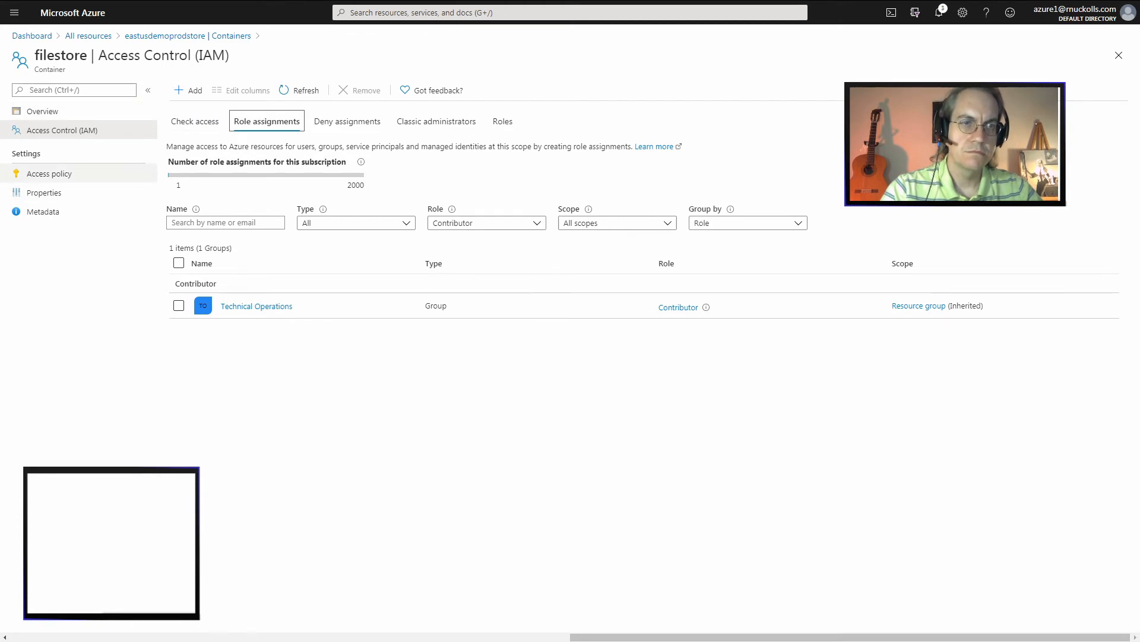
Upload CH01_FIG_1_Azure_Data_Eng.png to the networkstore container, and upload the same file again over the existing blob
{"action": "left_click", "coordinate": [188, 36]}
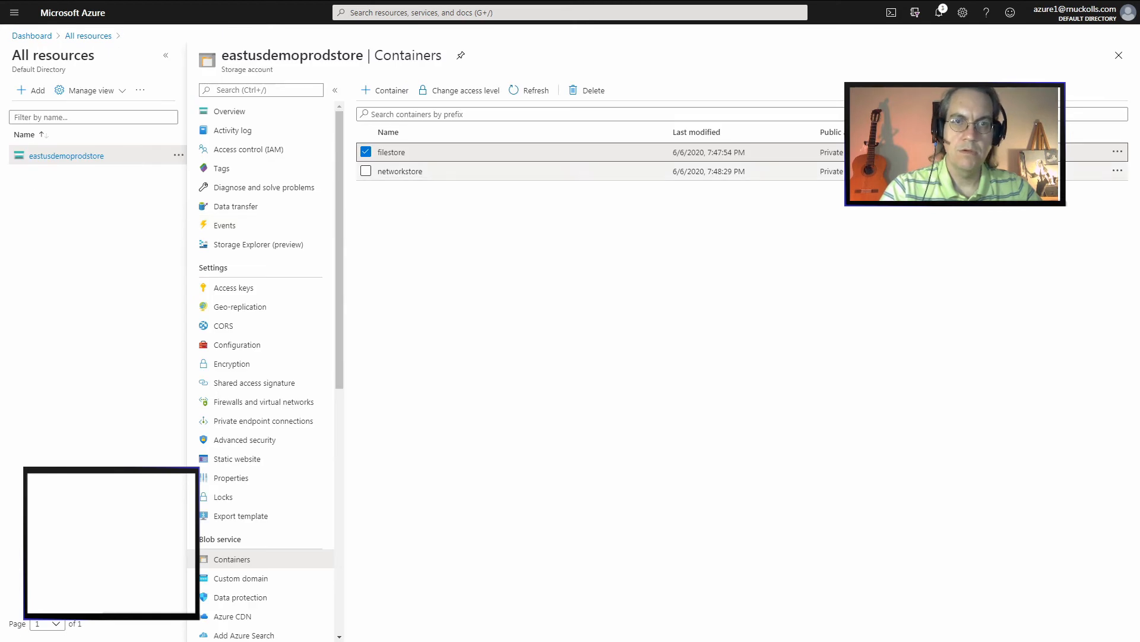
{"action": "left_click", "coordinate": [401, 172]}
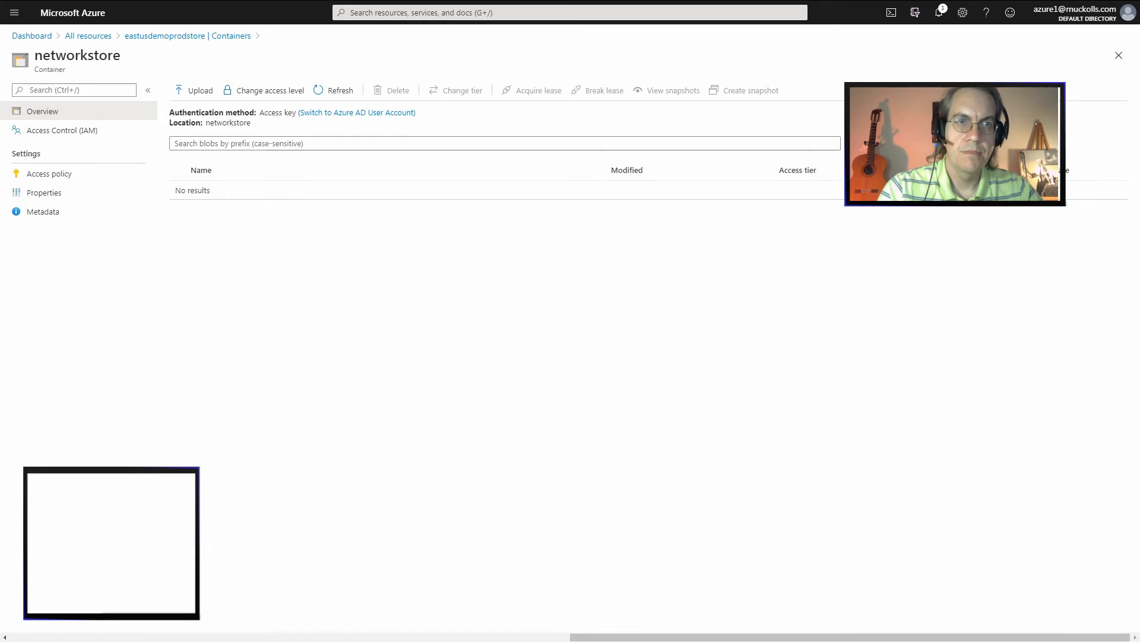
{"action": "left_click", "coordinate": [193, 90]}
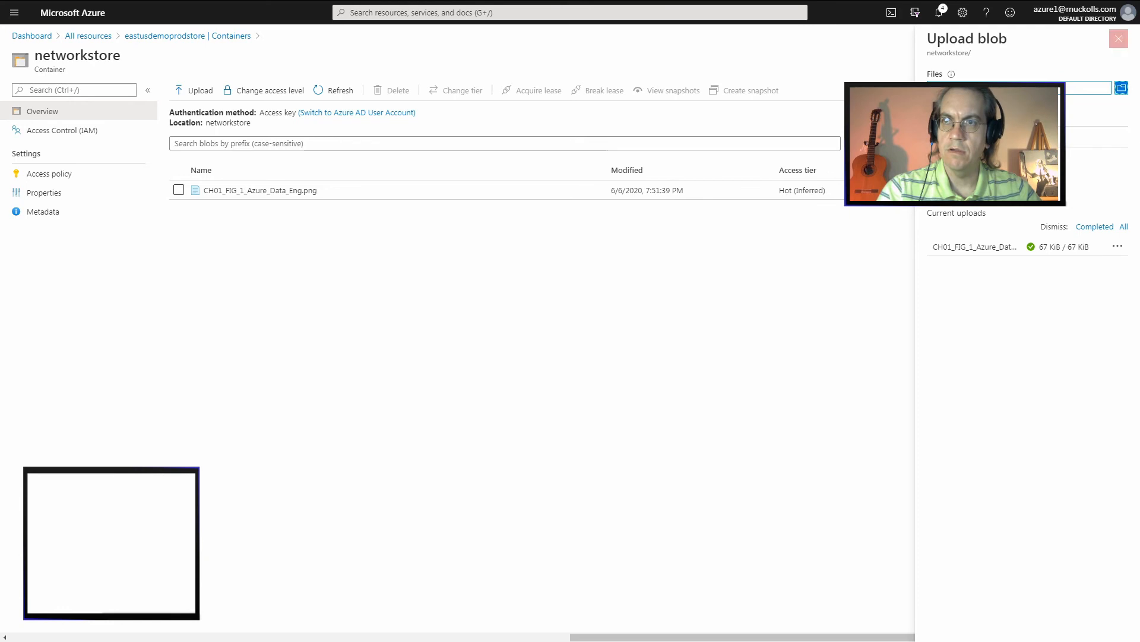
{"action": "left_click", "coordinate": [1118, 38]}
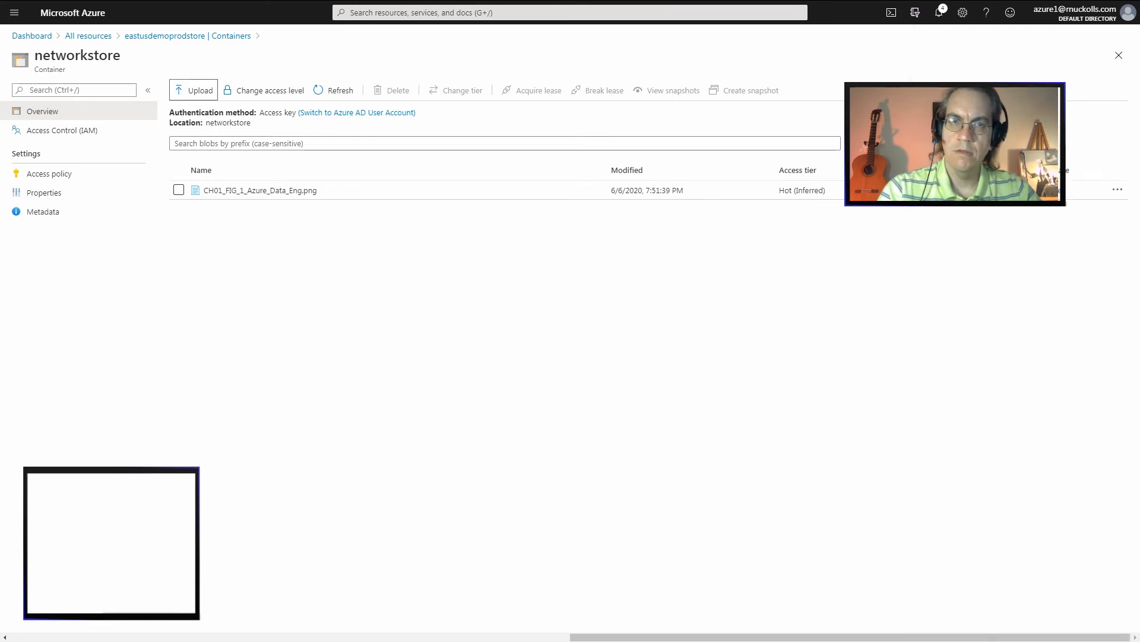
{"action": "left_click", "coordinate": [193, 90]}
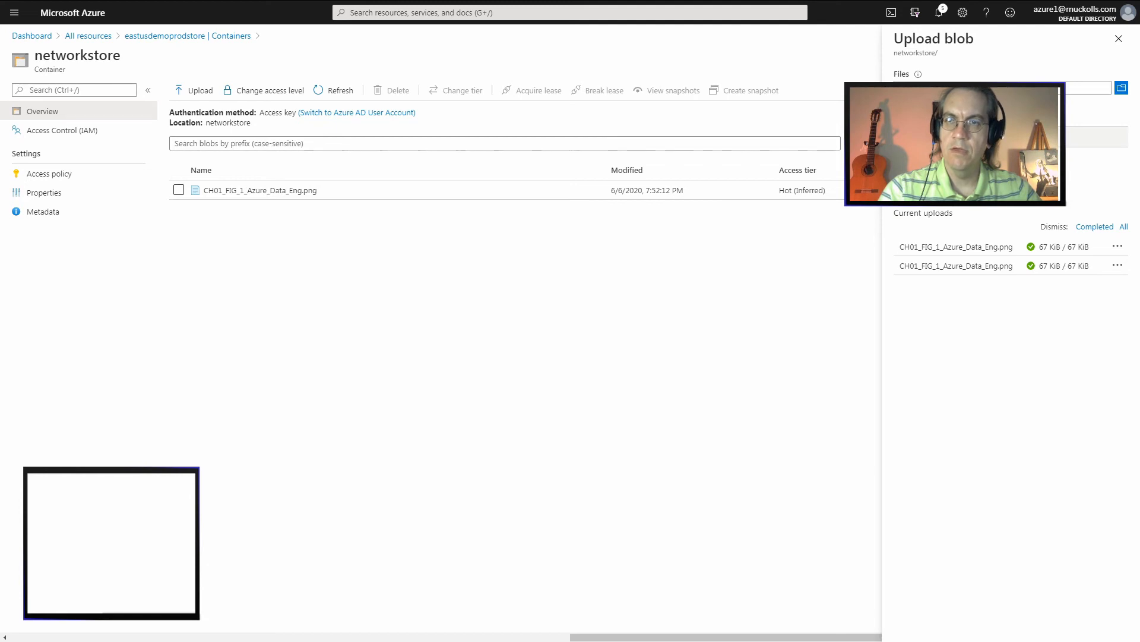
Expand the advanced upload options and choose CH01_FIG_1_Azure_Data_Eng.png as the file for upload
{"action": "left_click", "coordinate": [980, 136]}
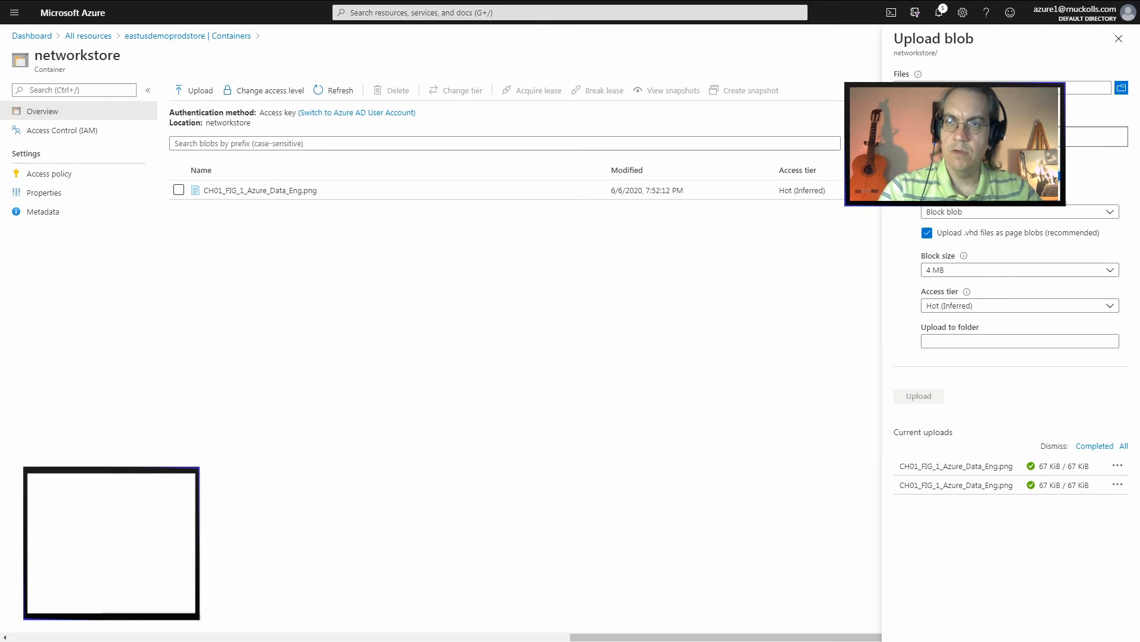
{"action": "left_click", "coordinate": [900, 109]}
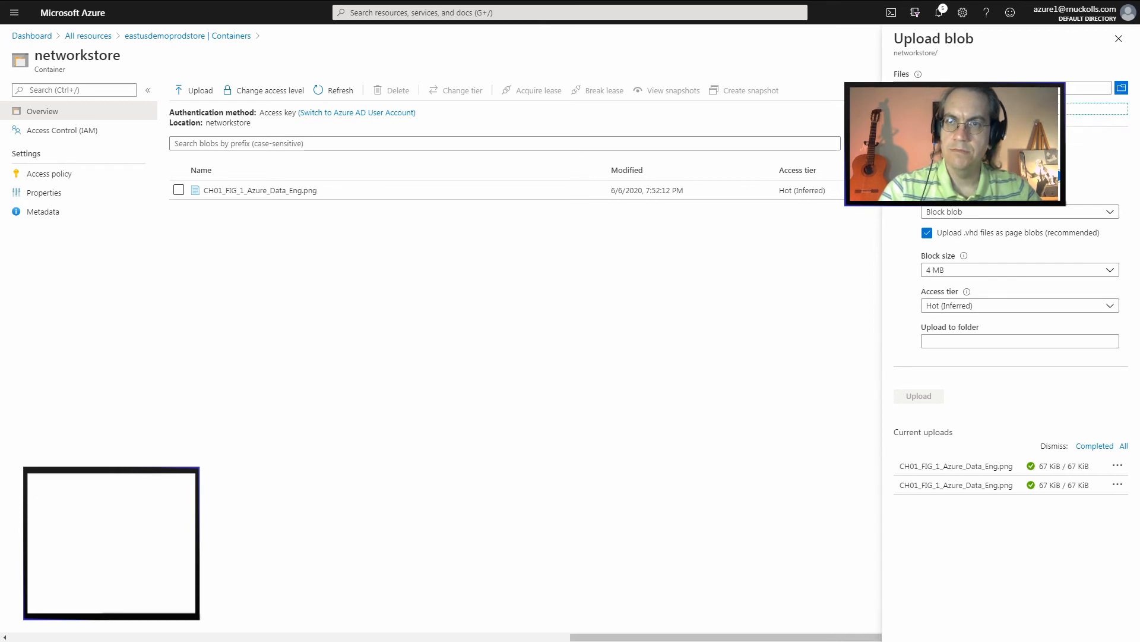
{"action": "left_click", "coordinate": [1121, 87]}
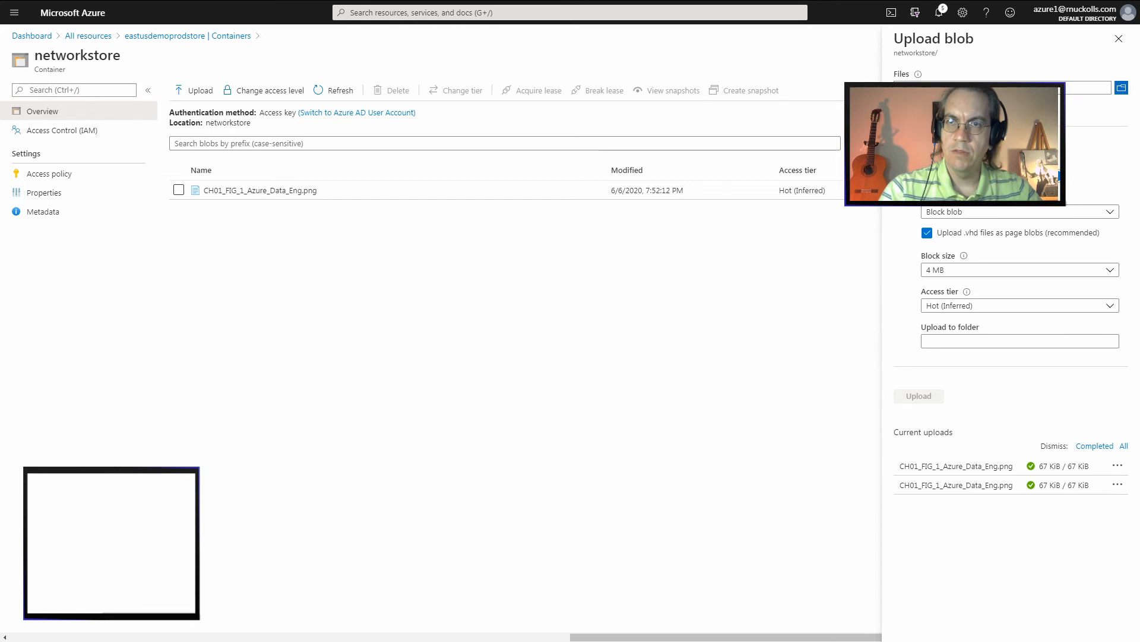
{"action": "left_click", "coordinate": [1122, 88]}
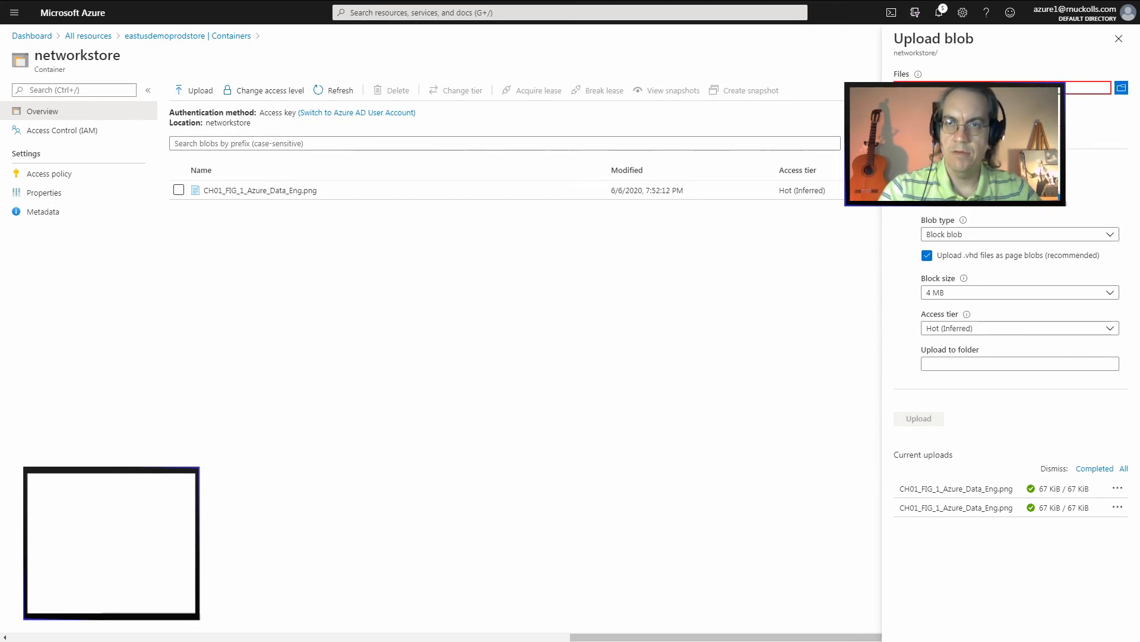
{"action": "key", "text": "Return"}
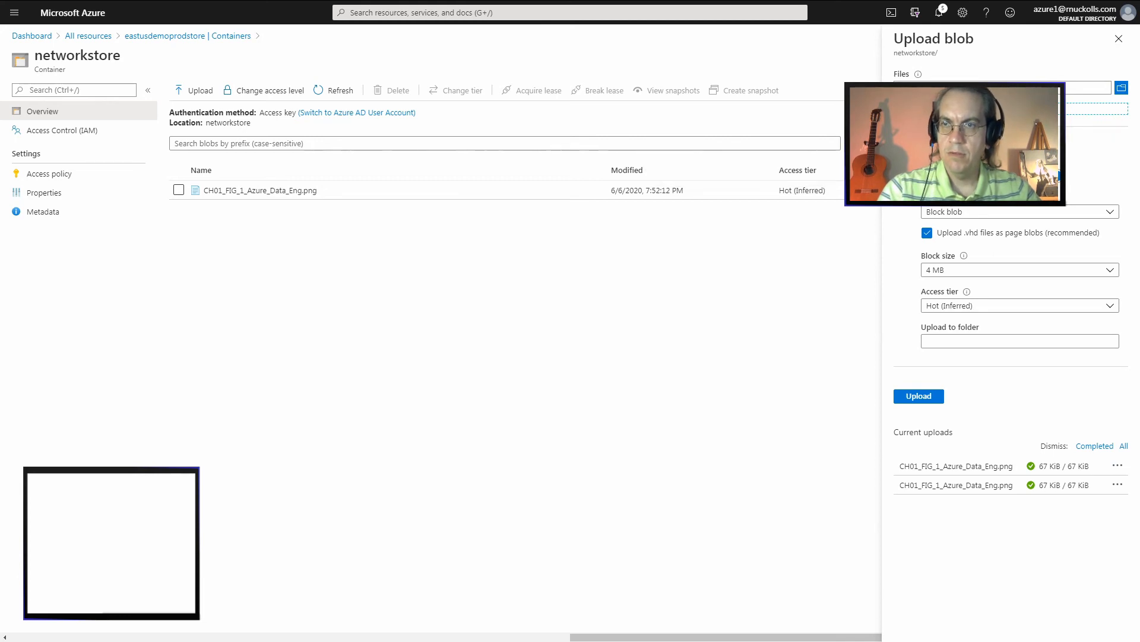
Review the available blob types for the upload and select Block blob
{"action": "mouse_move", "coordinate": [998, 161]}
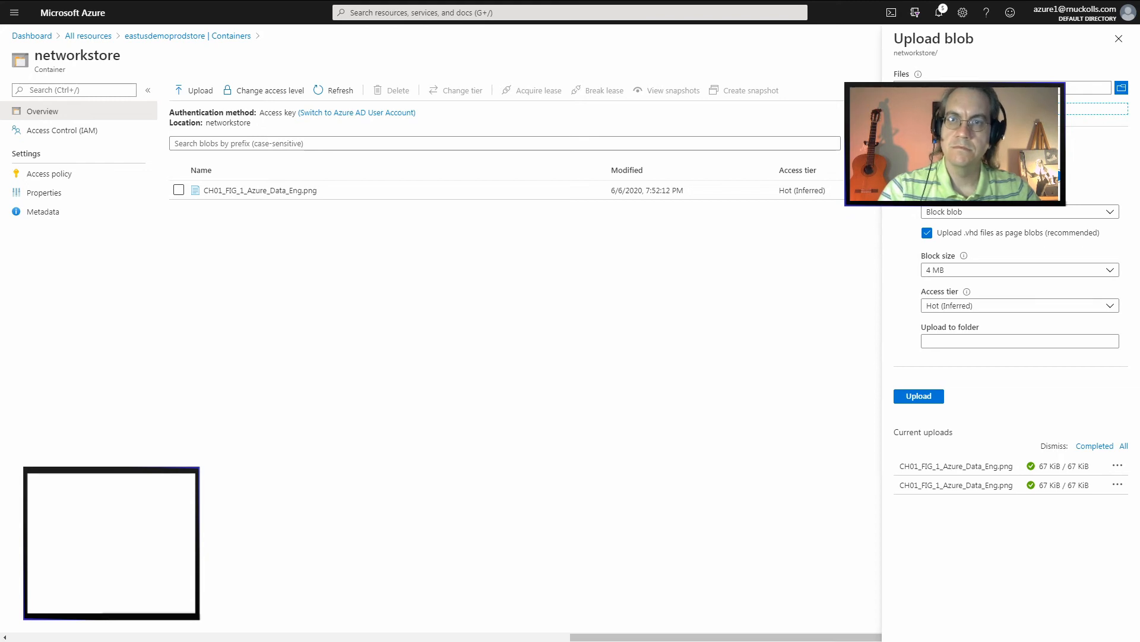
{"action": "left_click", "coordinate": [1020, 212]}
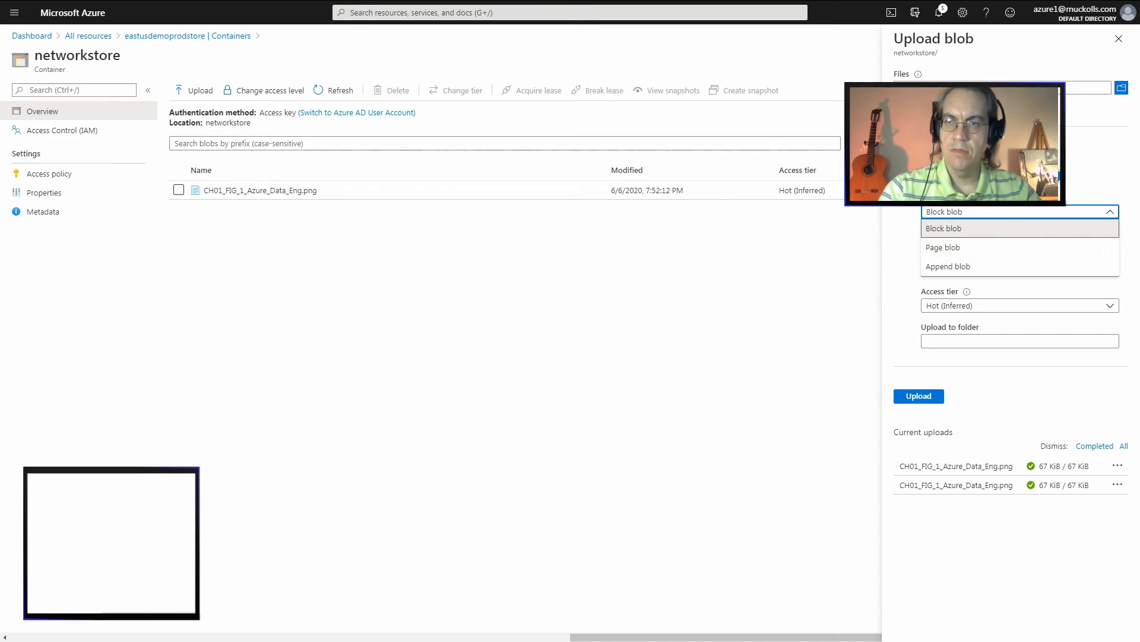
{"action": "mouse_move", "coordinate": [962, 197]}
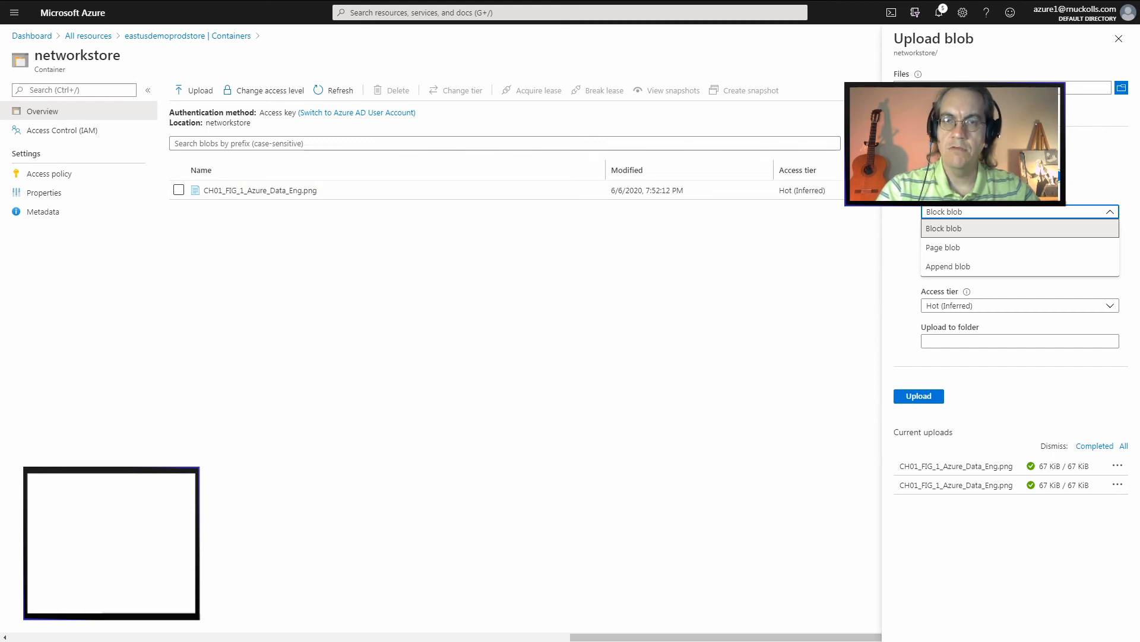
{"action": "left_click", "coordinate": [963, 229]}
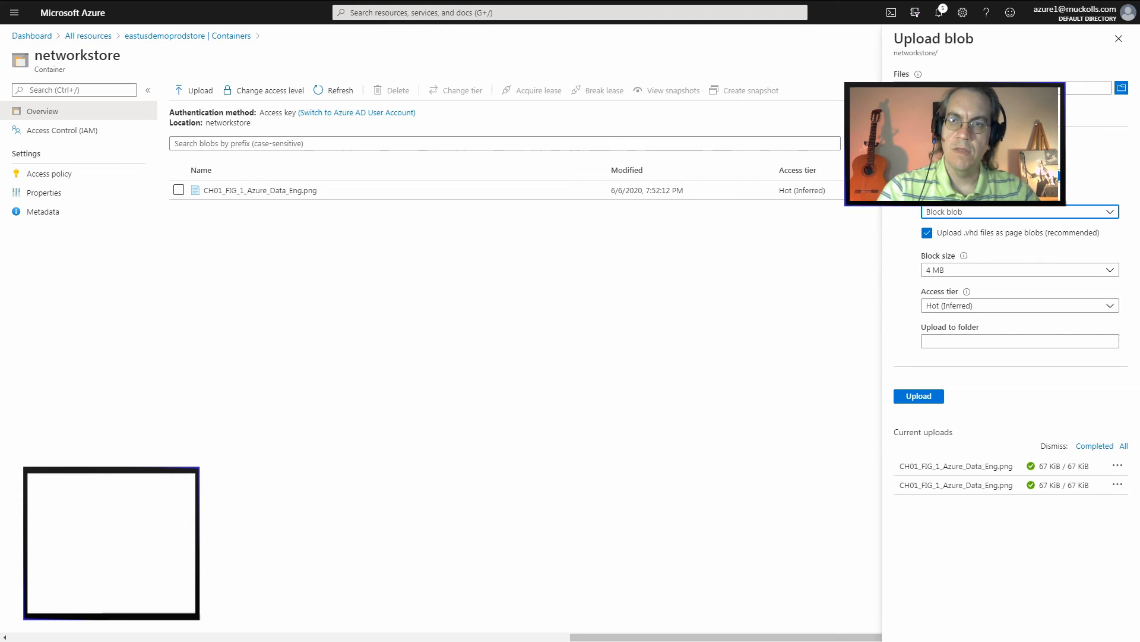
Try block sizes of 64 KB and 128 KB for the upload, and return the block size to 4 MB
{"action": "mouse_move", "coordinate": [964, 255]}
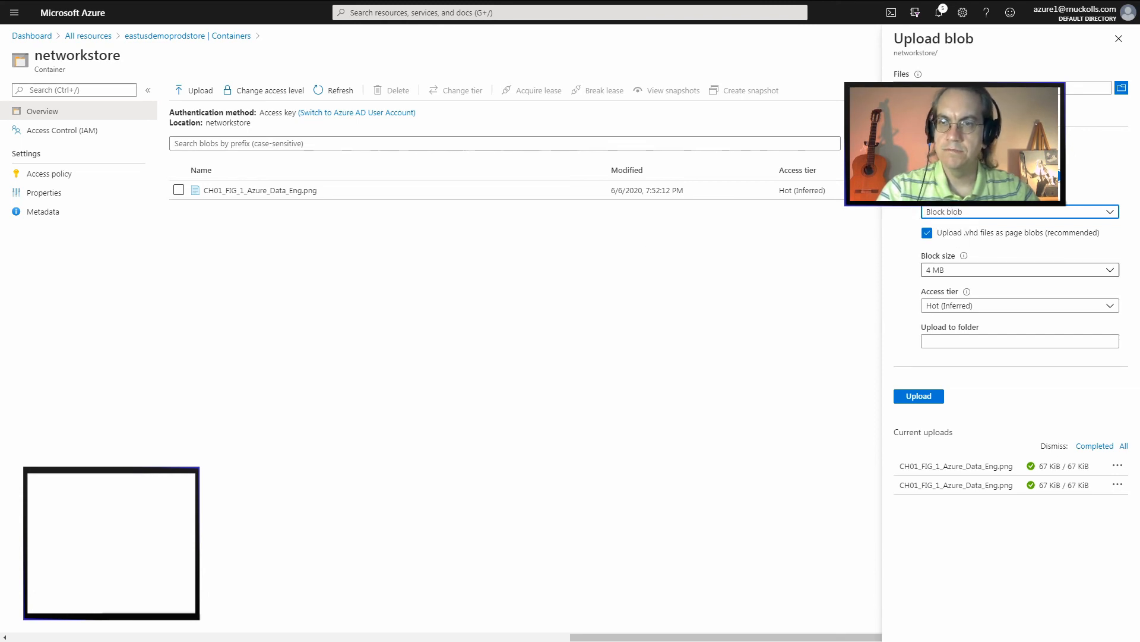
{"action": "left_click", "coordinate": [1020, 270]}
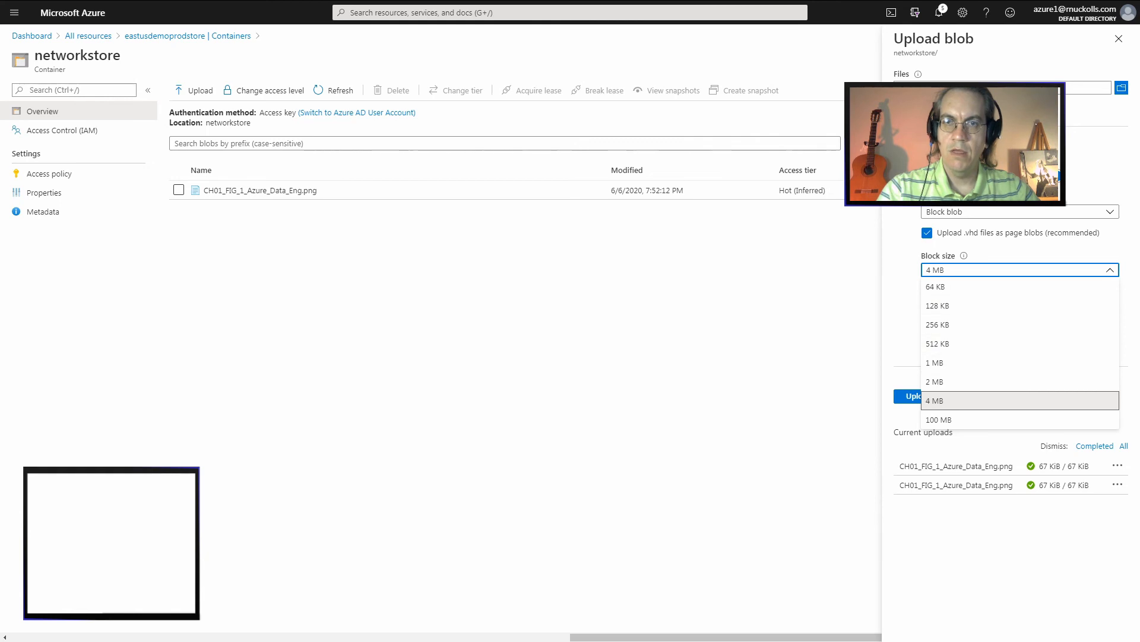
{"action": "left_click", "coordinate": [936, 287]}
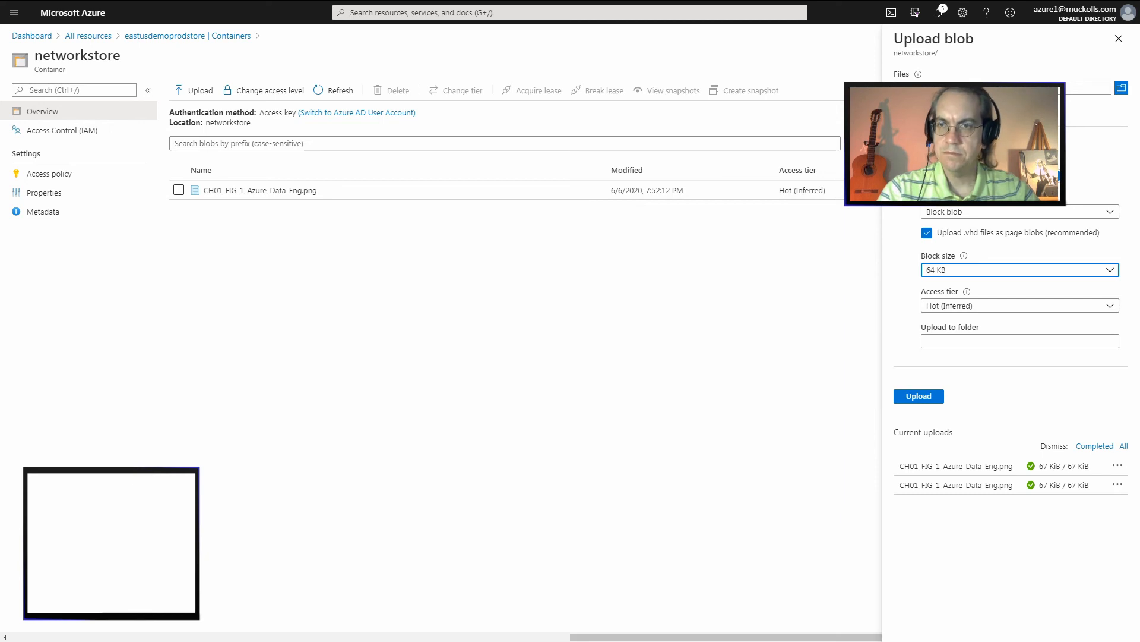
{"action": "left_click", "coordinate": [1010, 270]}
{"action": "left_click", "coordinate": [974, 306]}
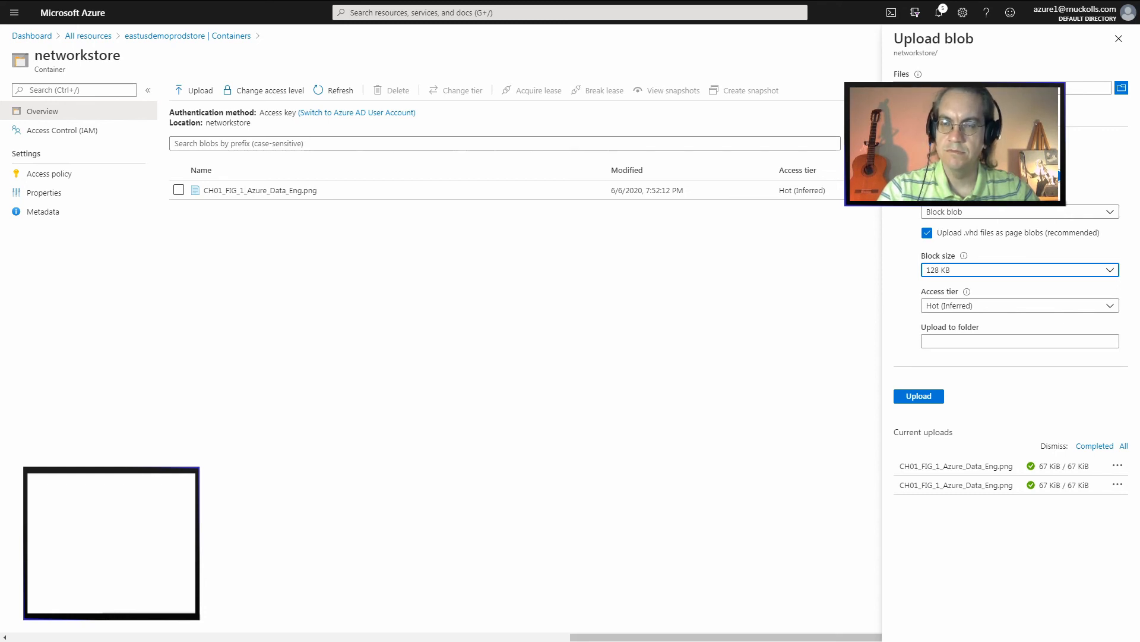
{"action": "left_click", "coordinate": [1020, 269]}
{"action": "left_click", "coordinate": [1020, 401]}
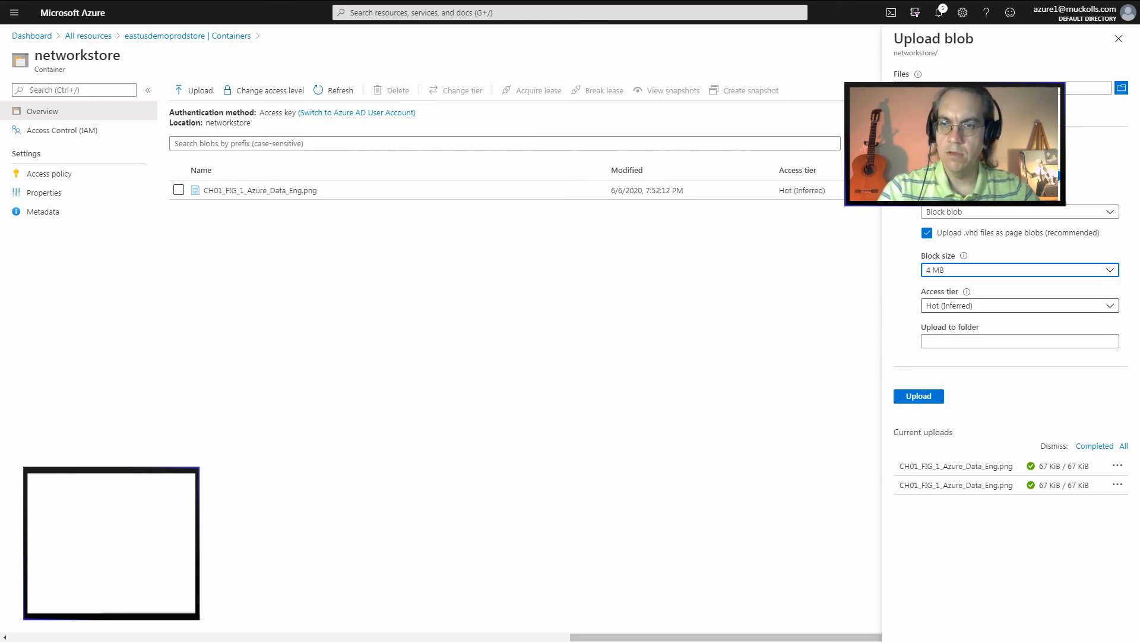
Try the Cool and Archive access tiers for the upload and leave the tier set to Archive
{"action": "left_click", "coordinate": [1020, 306]}
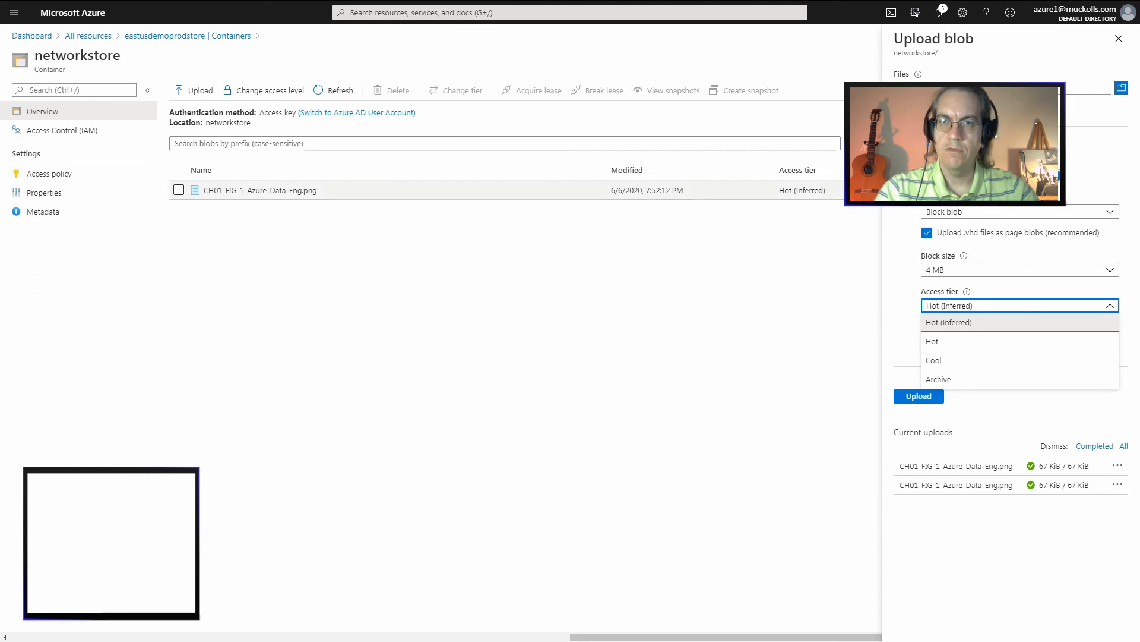
{"action": "key", "text": "Down"}
{"action": "key", "text": "Down"}
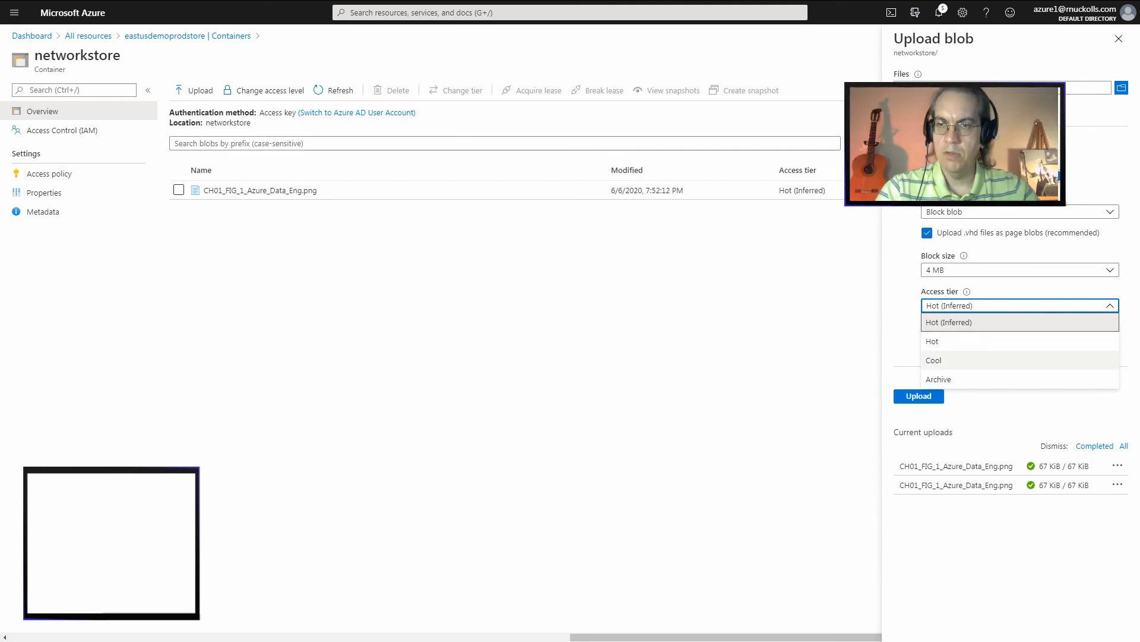
{"action": "key", "text": "Return"}
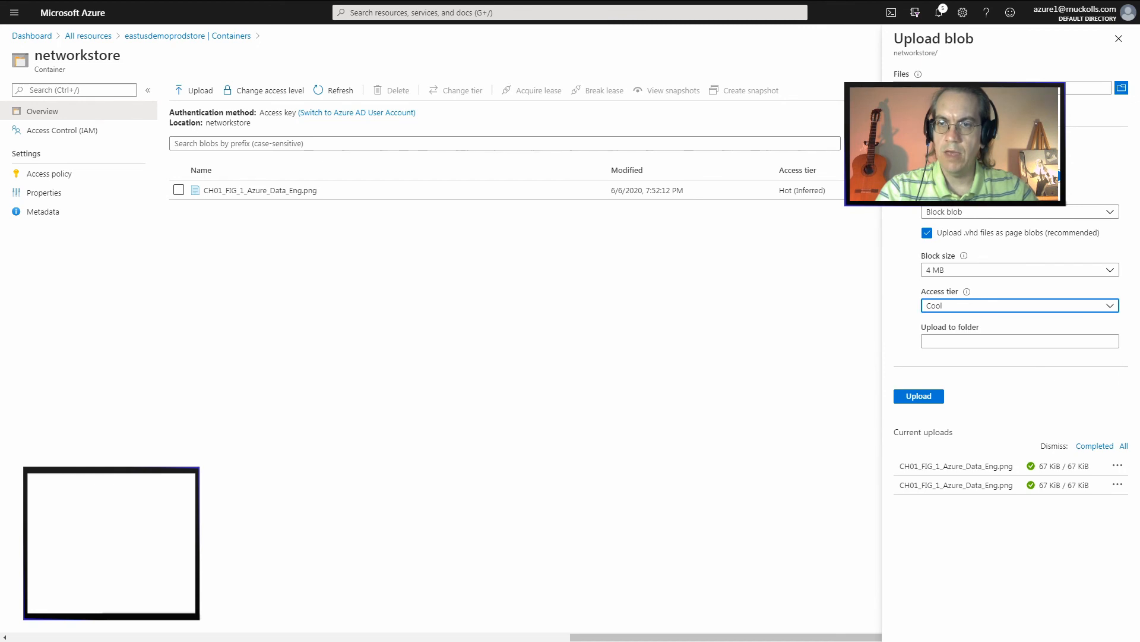
{"action": "key", "text": "Return"}
{"action": "key", "text": "Down"}
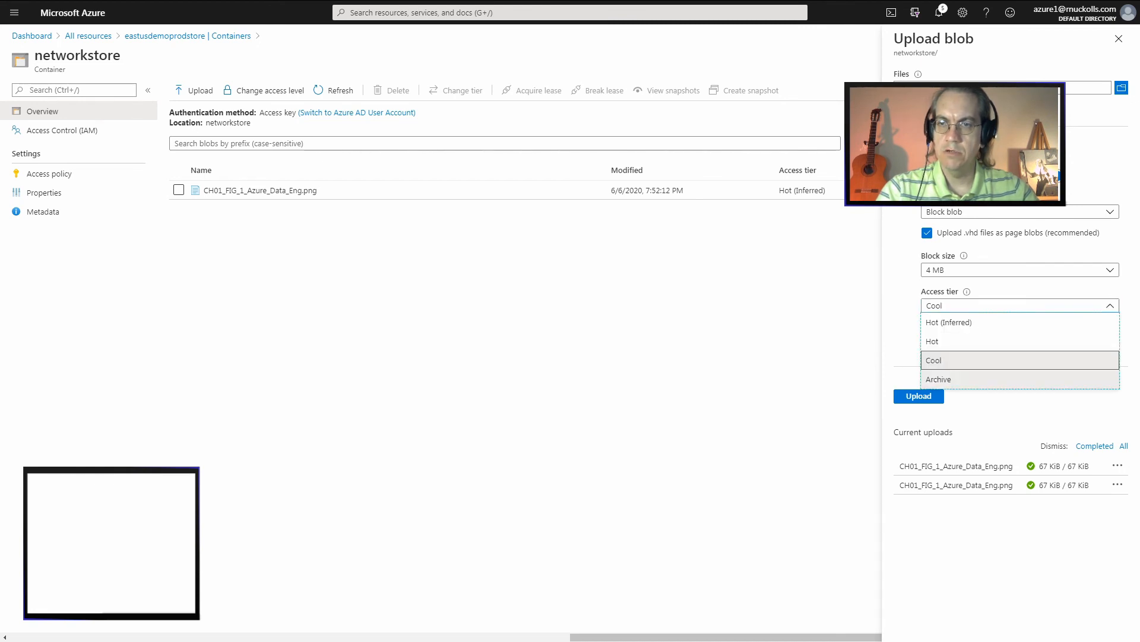
{"action": "key", "text": "Return"}
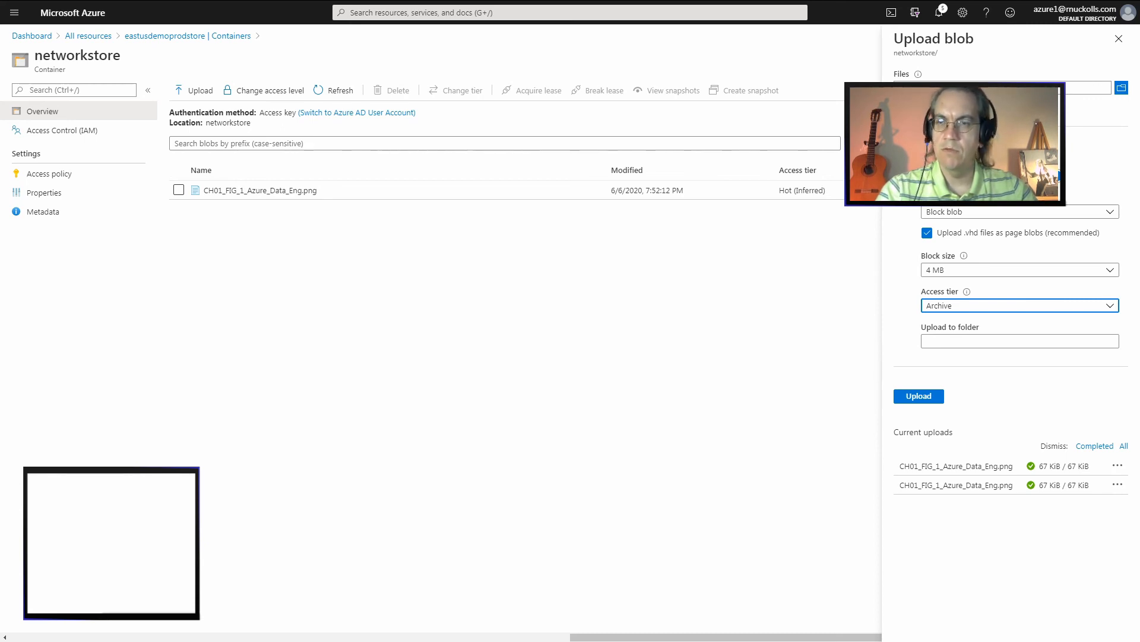
{"action": "left_click", "coordinate": [1020, 305]}
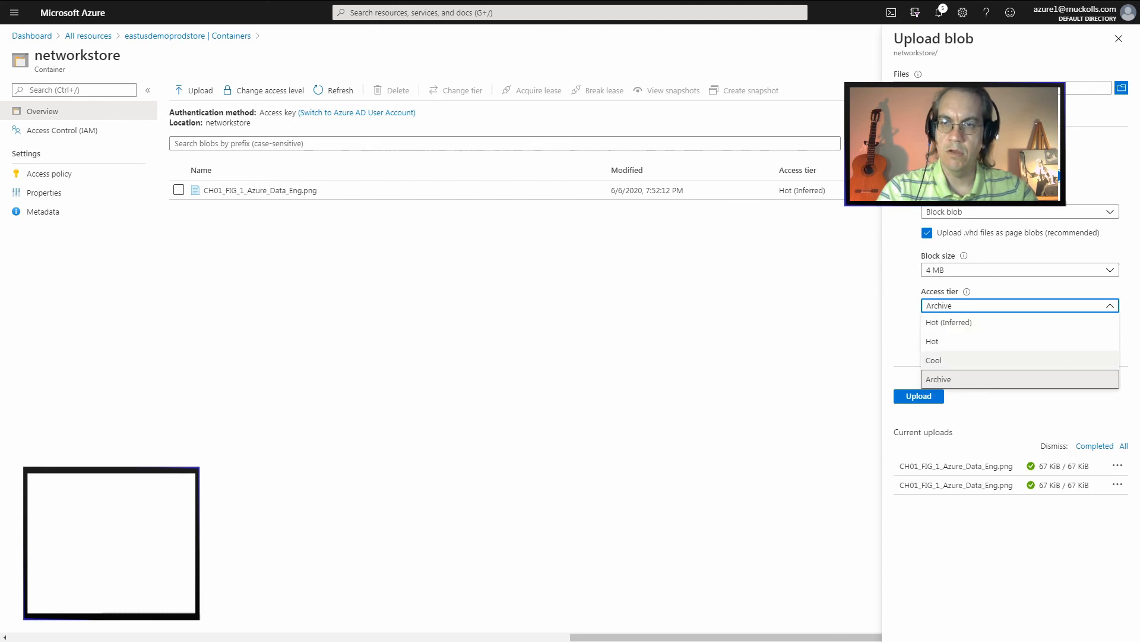
{"action": "left_click", "coordinate": [1020, 360]}
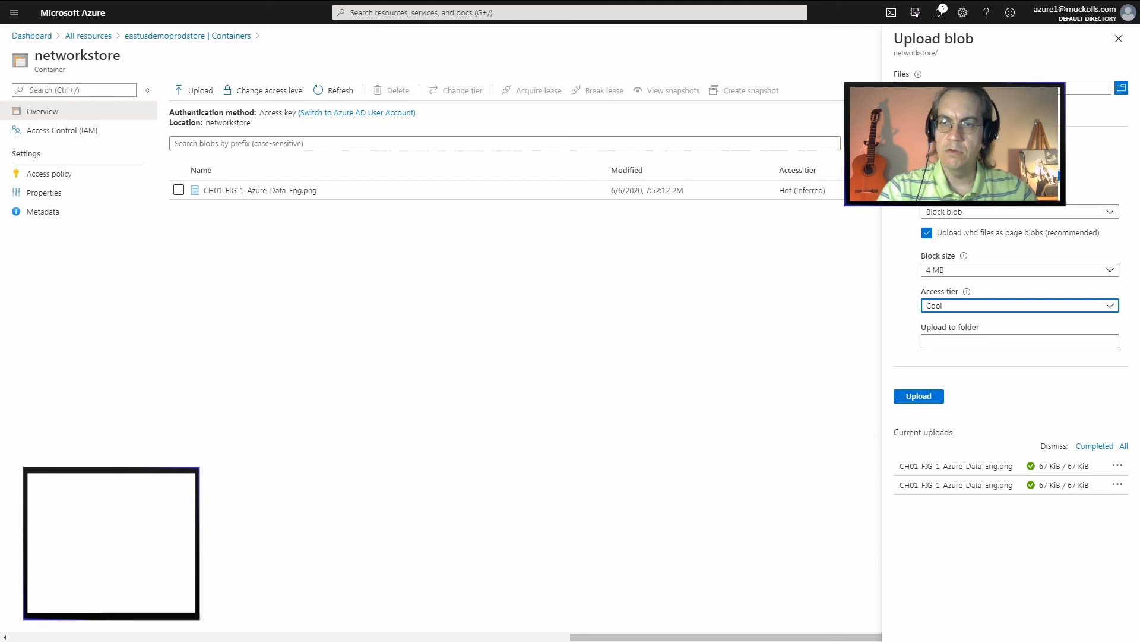
{"action": "left_click", "coordinate": [1020, 305]}
{"action": "left_click", "coordinate": [1020, 379]}
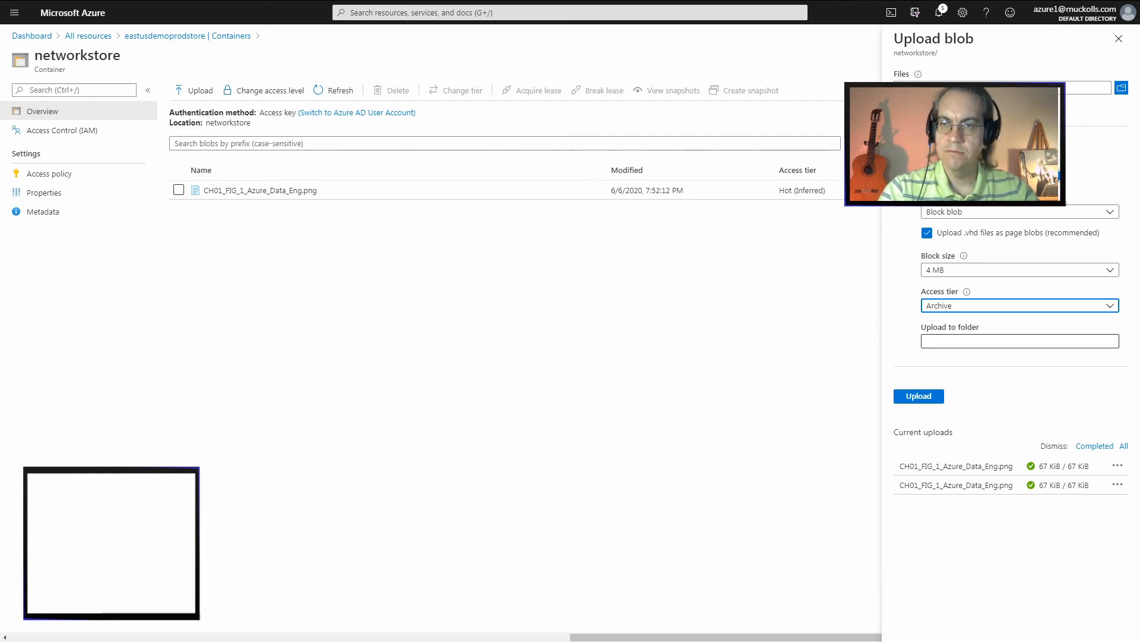
Set the destination folder to /ch01 and upload the selected file
{"action": "left_click", "coordinate": [1020, 341]}
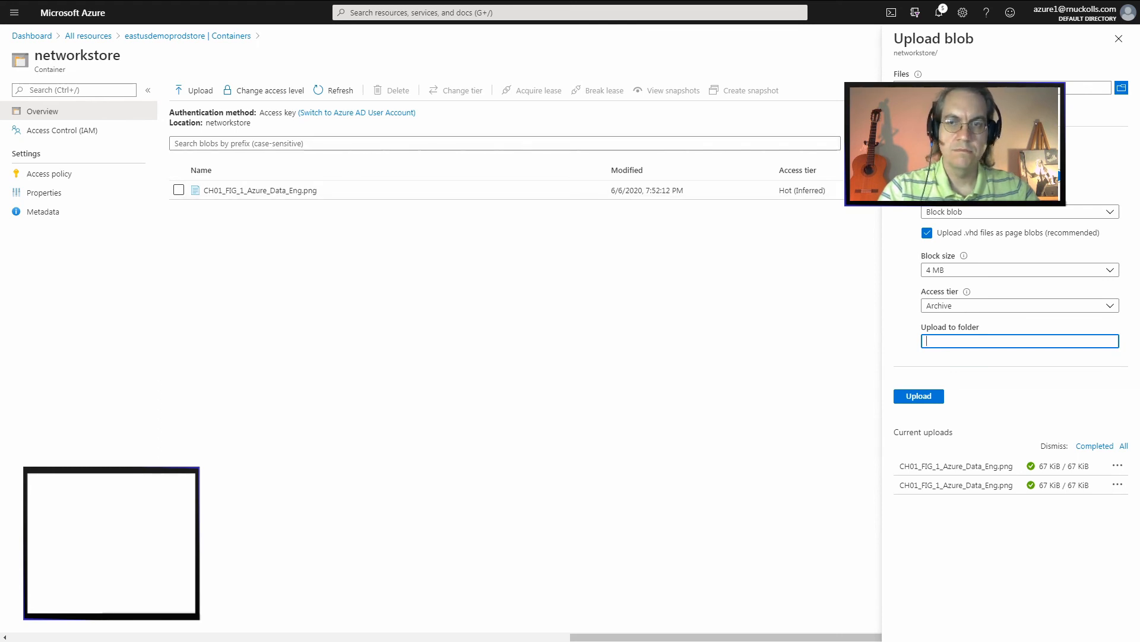
{"action": "type", "text": "/"}
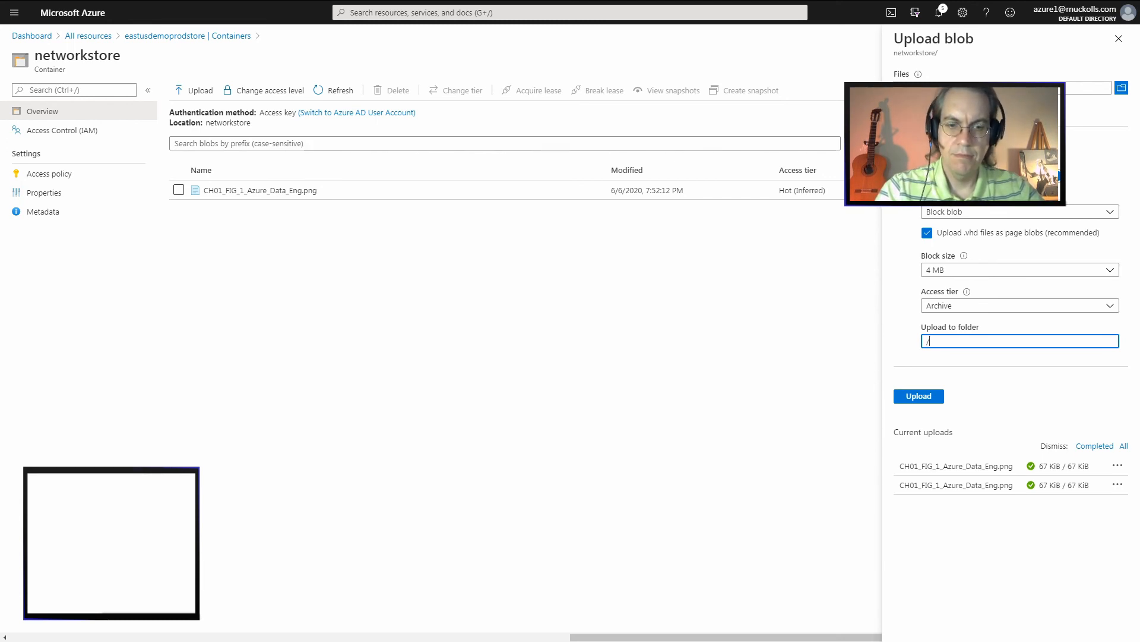
{"action": "type", "text": "ch01"}
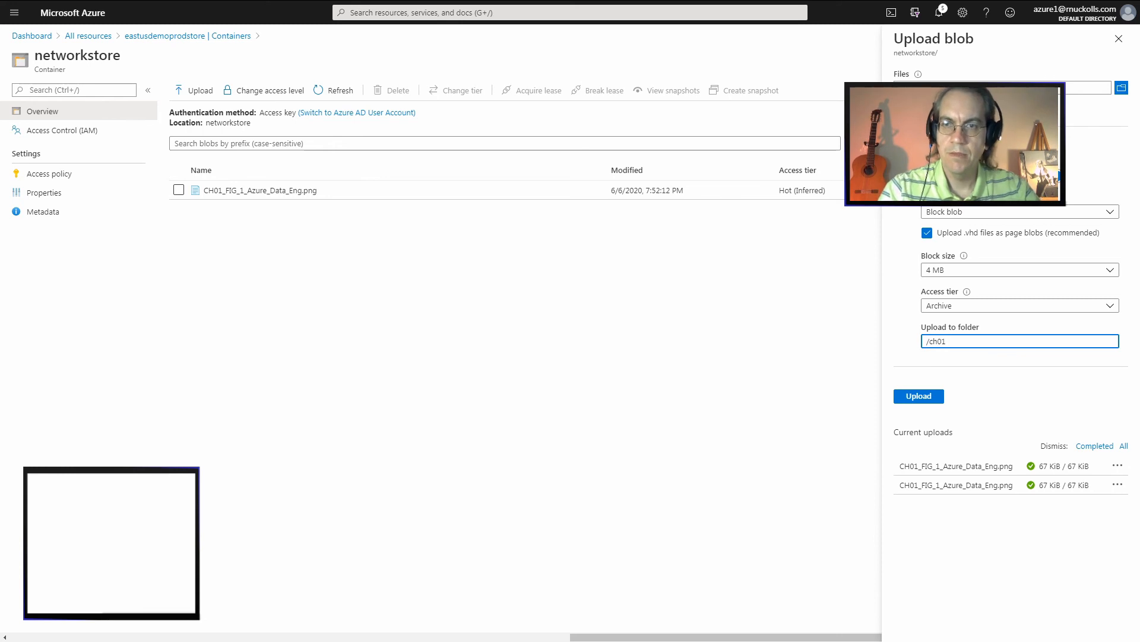
{"action": "key", "text": "Return"}
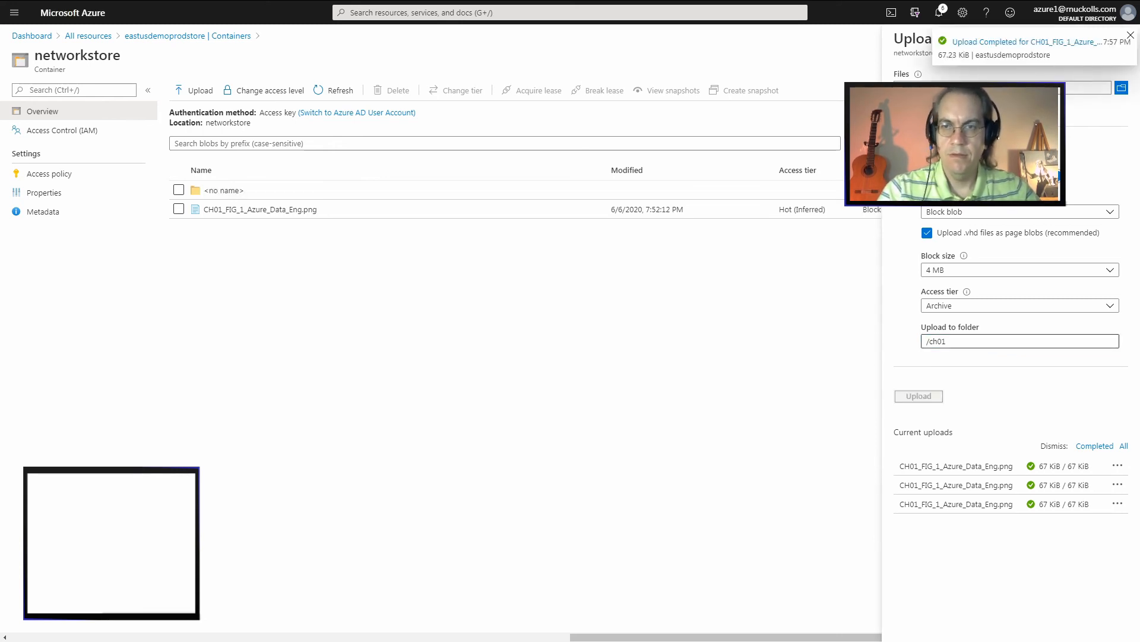
Change the destination folder to /ch01/, choose the image file again and try to upload it with the Archive tier
{"action": "left_click", "coordinate": [948, 341]}
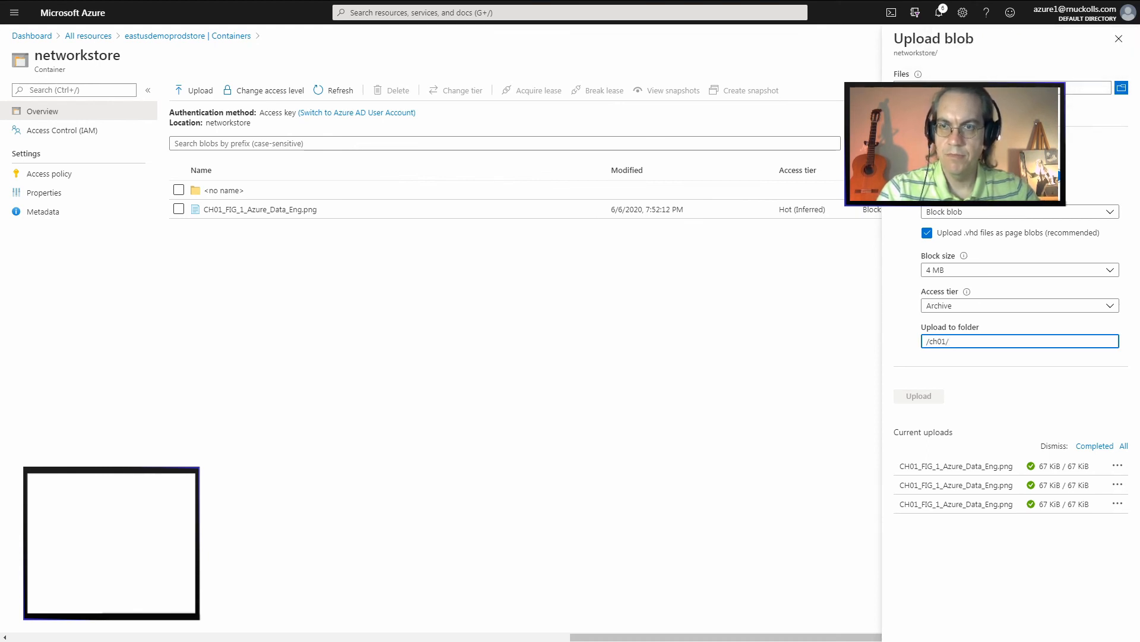
{"action": "left_click", "coordinate": [1121, 88]}
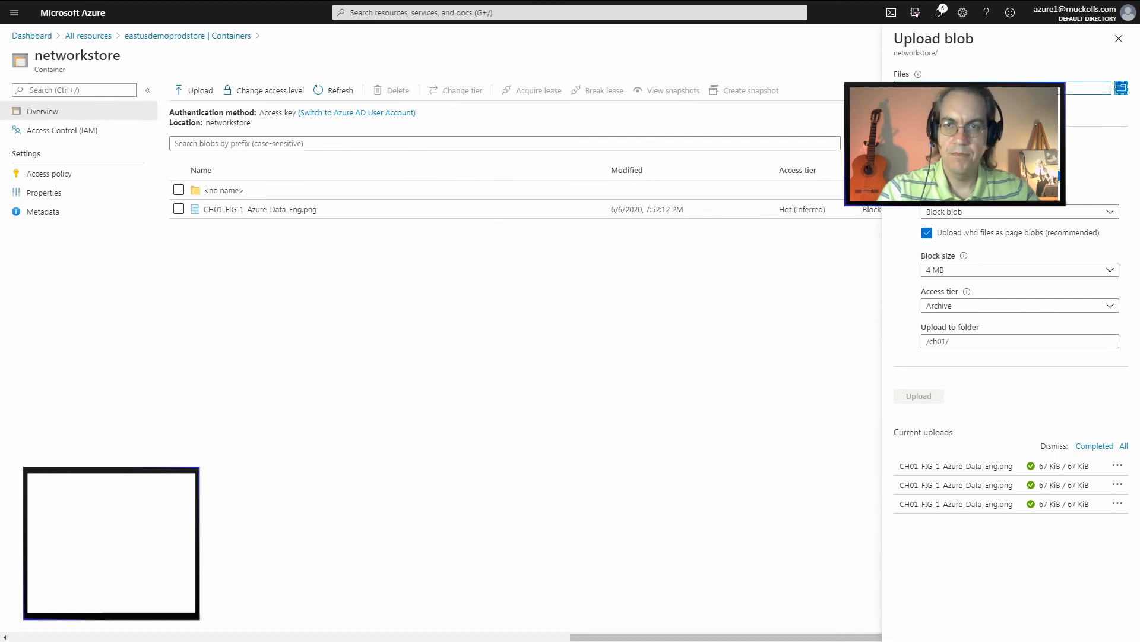
{"action": "left_click", "coordinate": [919, 396]}
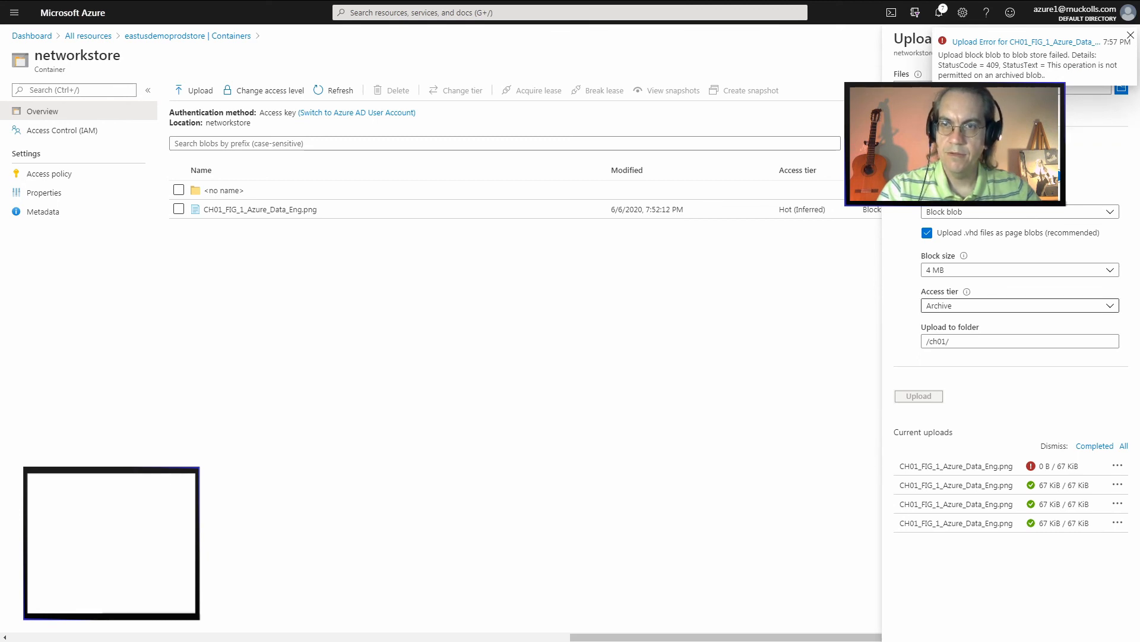
Set the access tier to Hot (Inferred), reselect the image file and try to upload it to /ch01/
{"action": "left_click", "coordinate": [1019, 305]}
{"action": "left_click", "coordinate": [951, 322]}
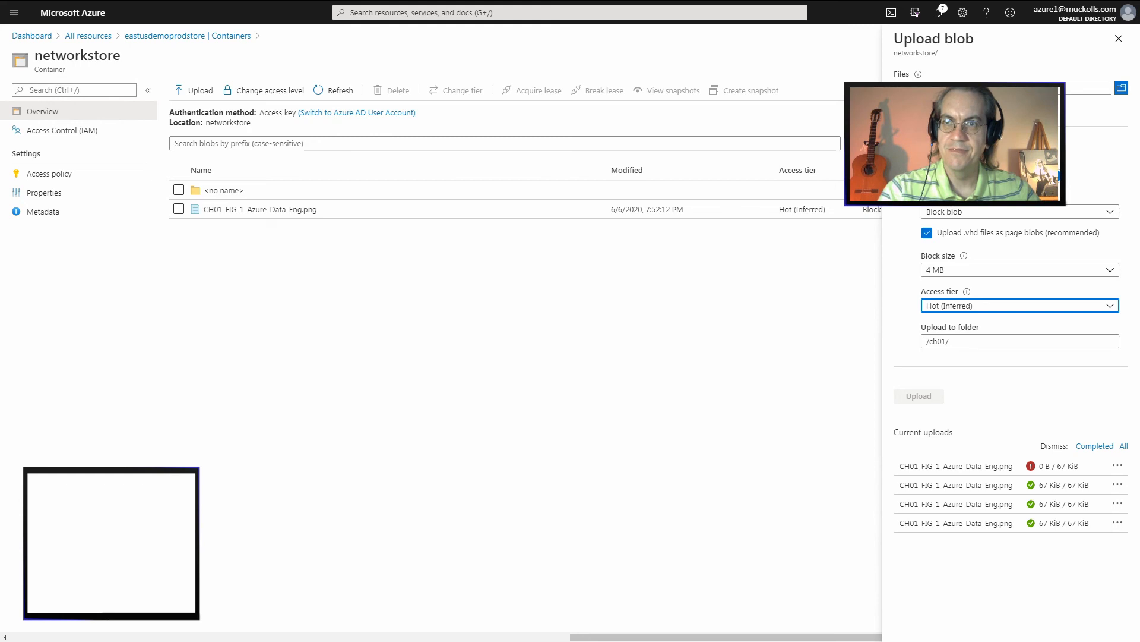
{"action": "left_click", "coordinate": [1121, 88]}
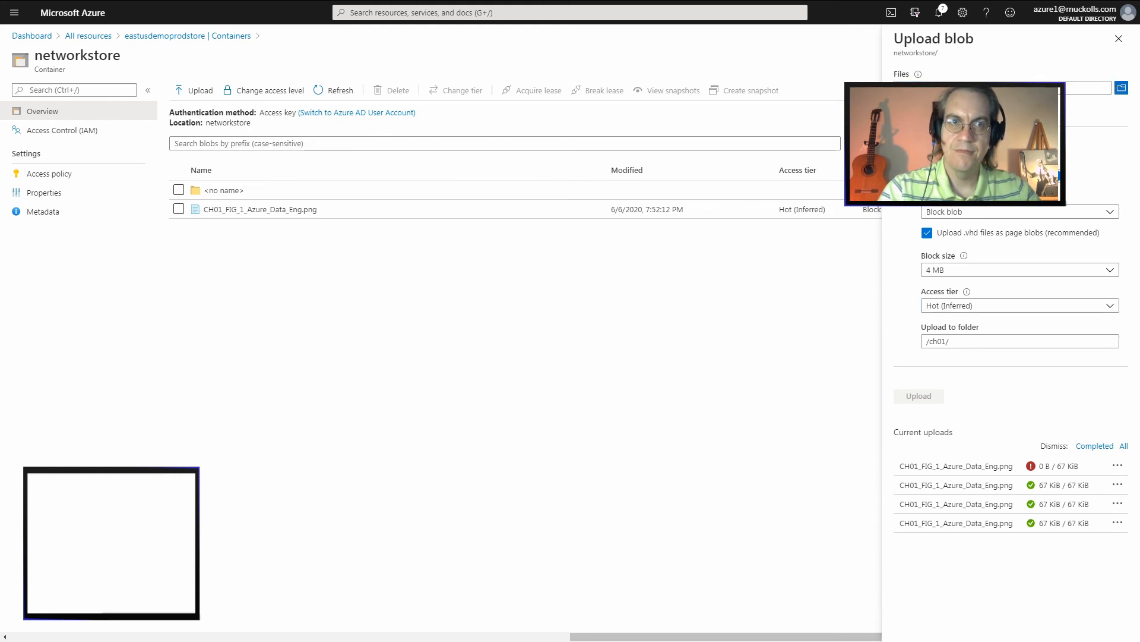
{"action": "key", "text": "Return"}
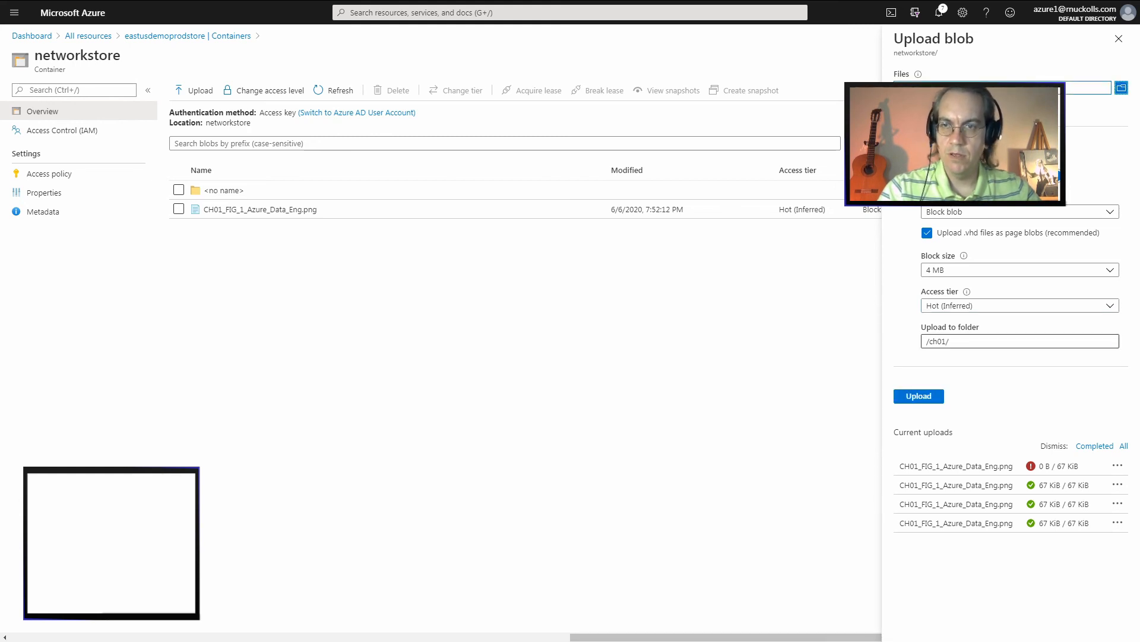
{"action": "left_click", "coordinate": [958, 341]}
{"action": "left_click", "coordinate": [919, 397]}
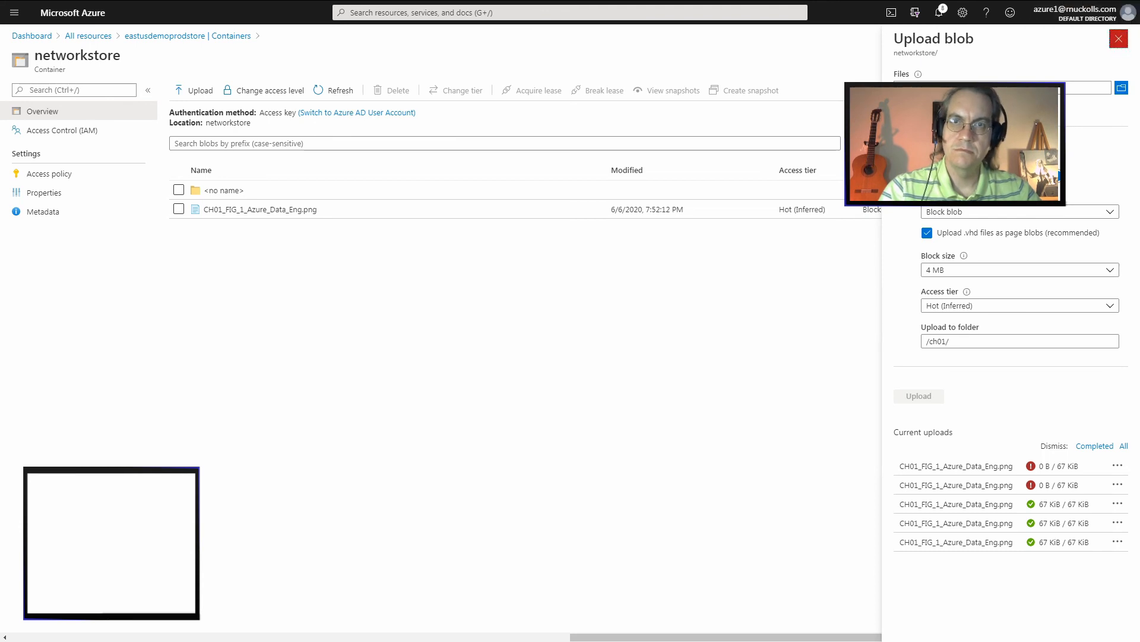
Close the upload form and browse the unnamed folder and its ch01 subfolder in networkstore
{"action": "left_click", "coordinate": [1119, 38]}
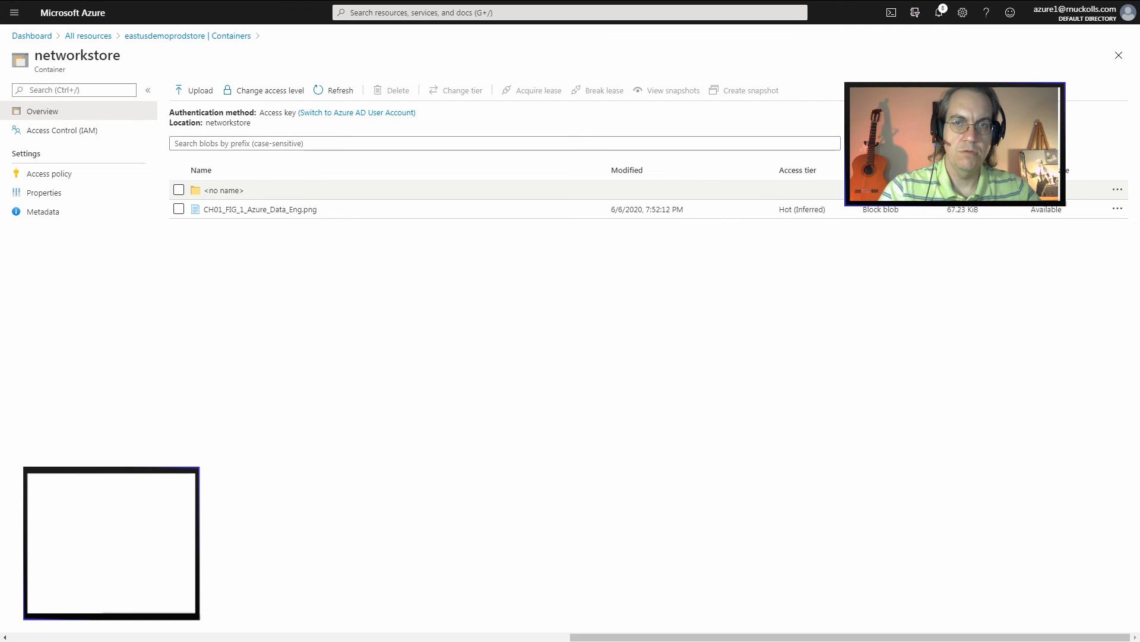
{"action": "left_click", "coordinate": [223, 190]}
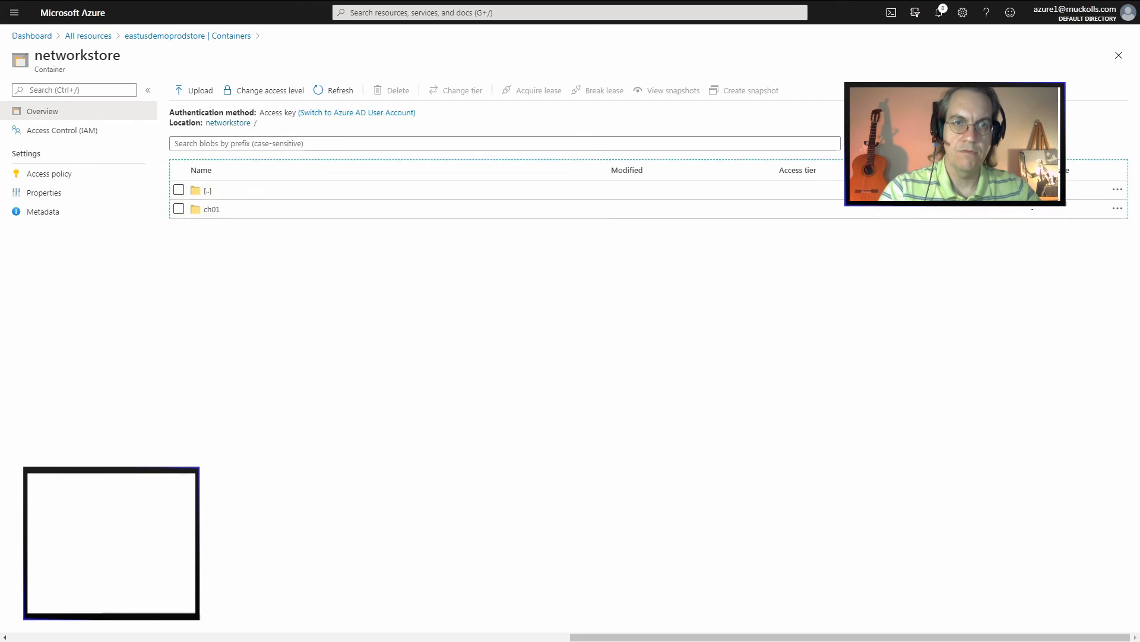
{"action": "left_click", "coordinate": [212, 209]}
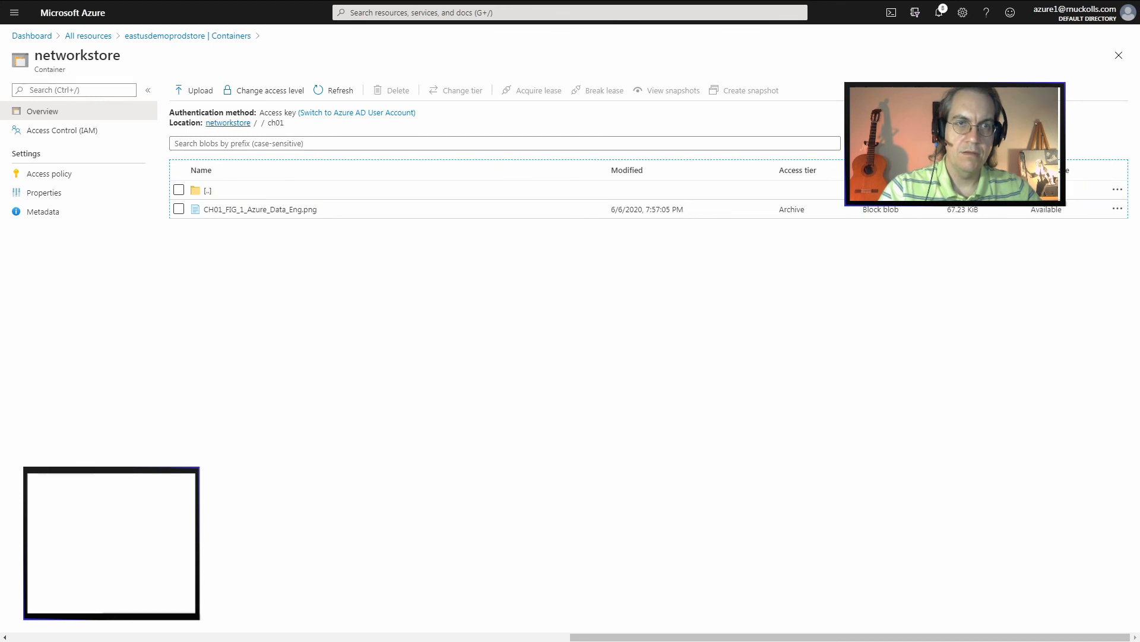
{"action": "left_click", "coordinate": [228, 122]}
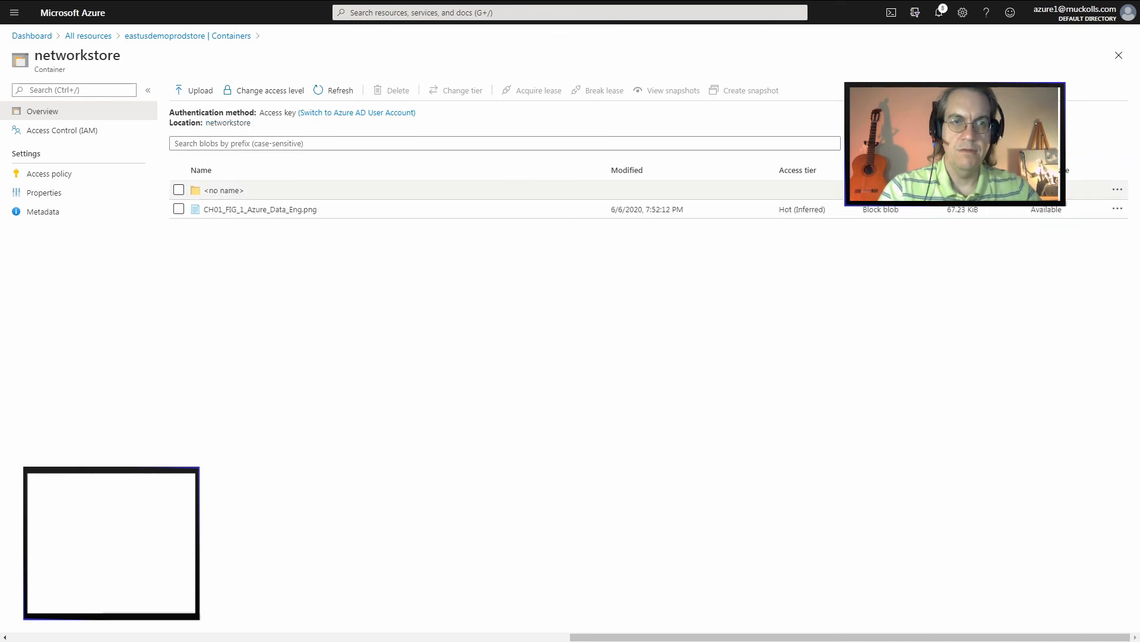
{"action": "left_click", "coordinate": [224, 190]}
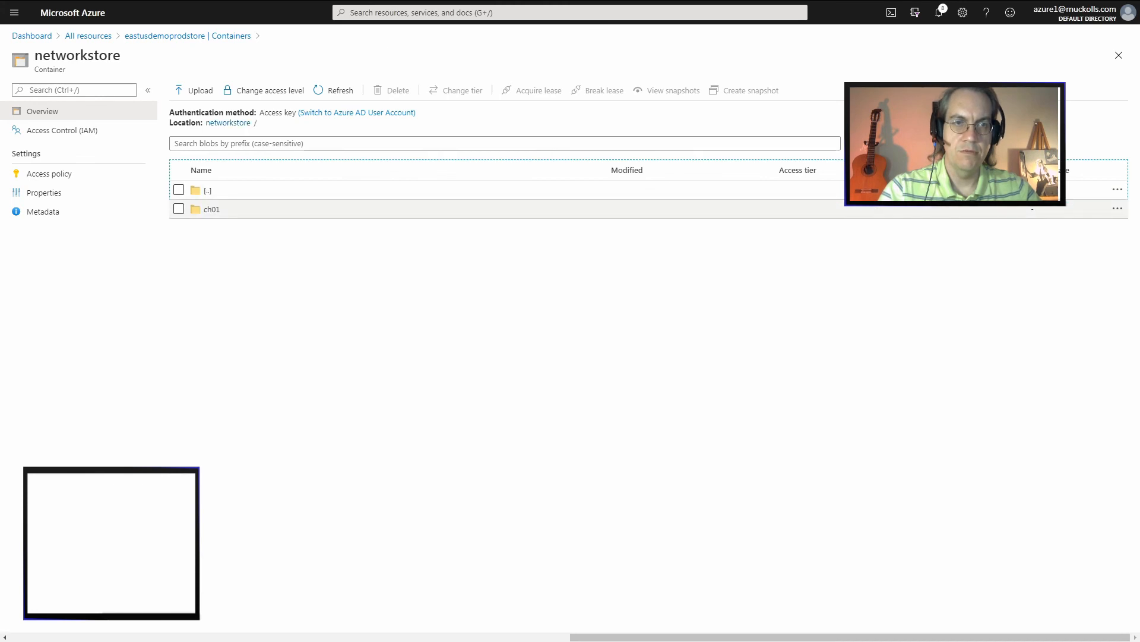
{"action": "left_click", "coordinate": [211, 209]}
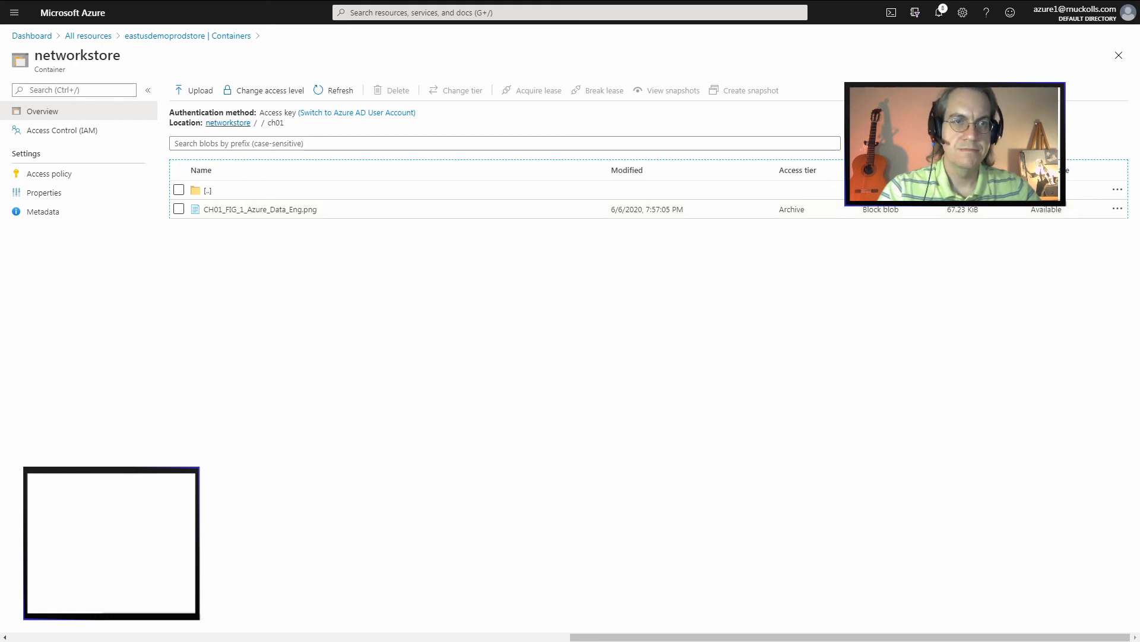
Return to the networkstore root, select the unnamed folder and try to open its options
{"action": "left_click", "coordinate": [228, 123]}
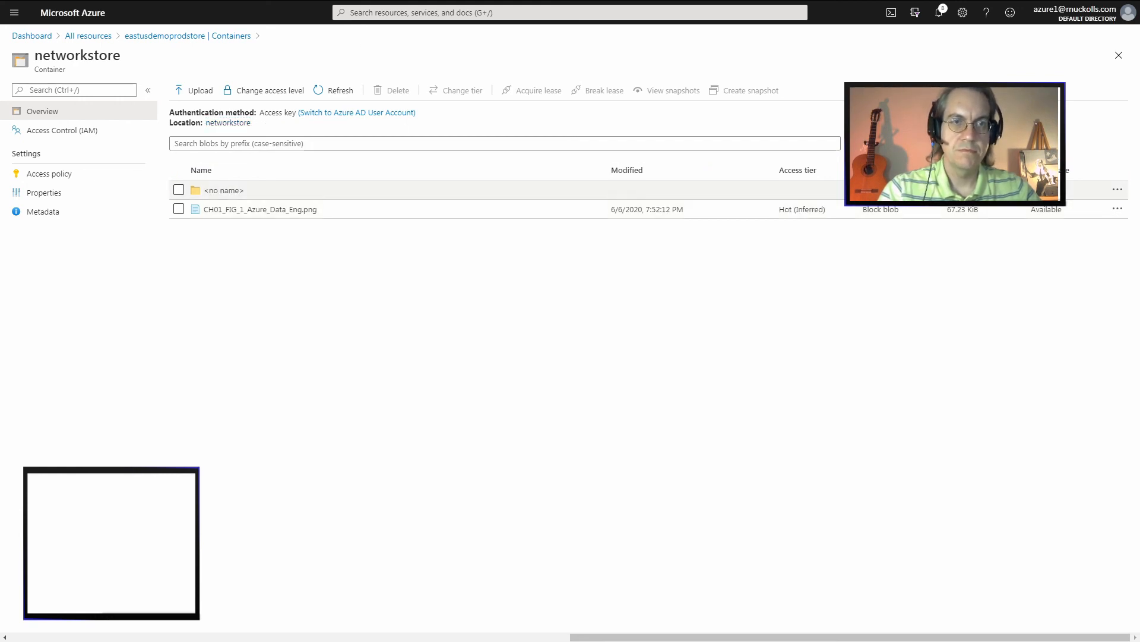
{"action": "left_click", "coordinate": [179, 190]}
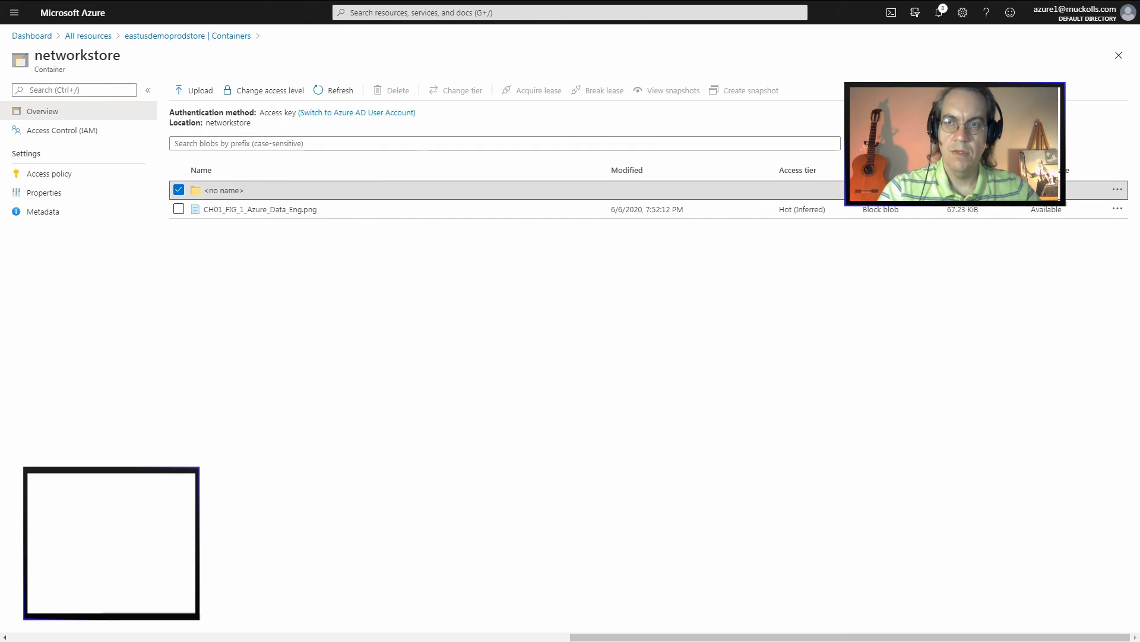
{"action": "left_click", "coordinate": [1118, 190]}
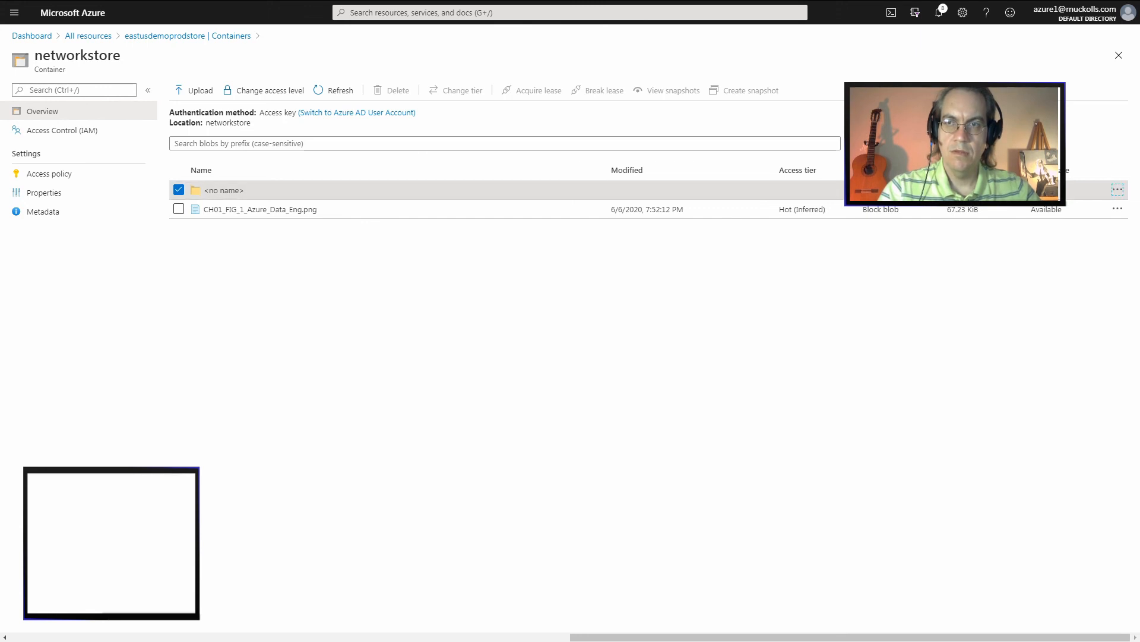
Delete CH01_FIG_1_Azure_Data_Eng.png and its snapshots from the ch01 subfolder of the unnamed folder, and refresh the container's root listing
{"action": "left_click", "coordinate": [224, 190]}
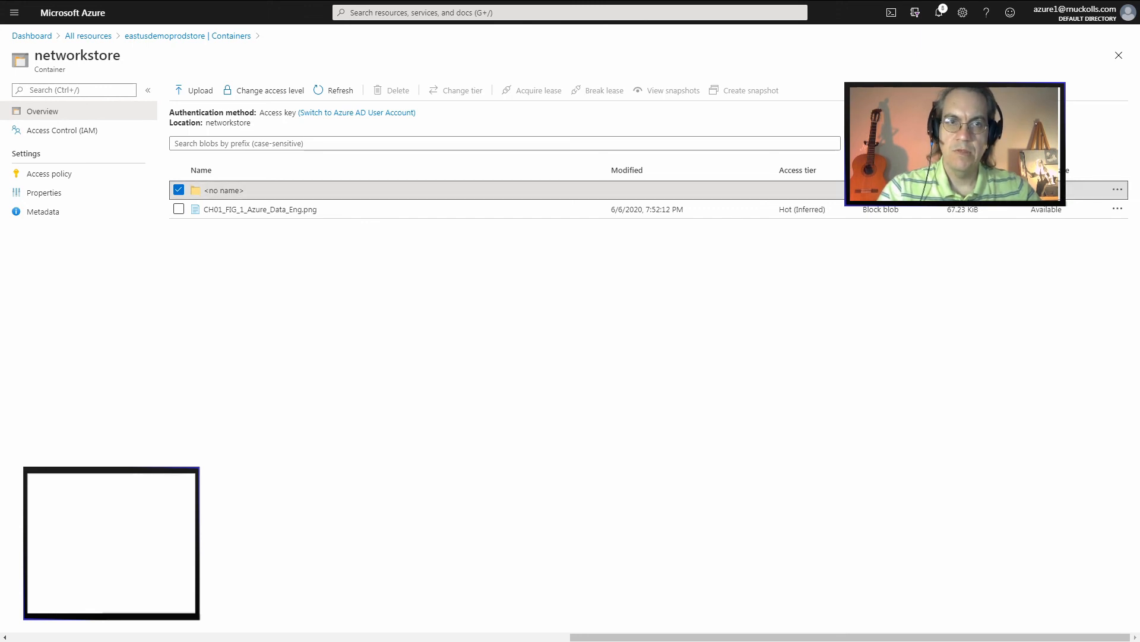
{"action": "left_click", "coordinate": [211, 209]}
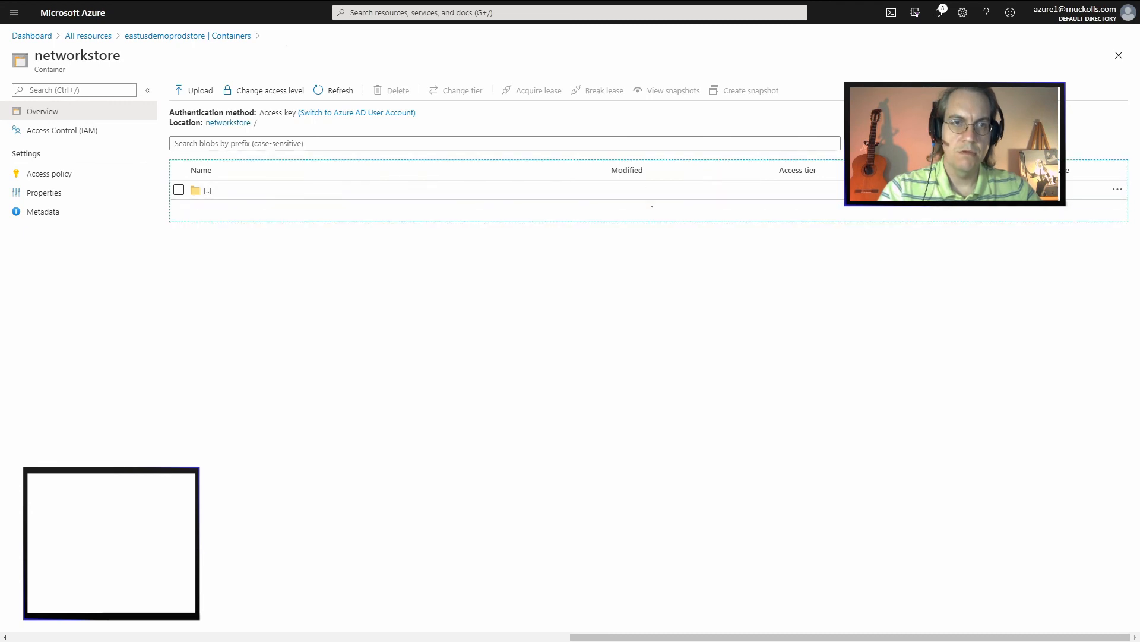
{"action": "left_click", "coordinate": [179, 209]}
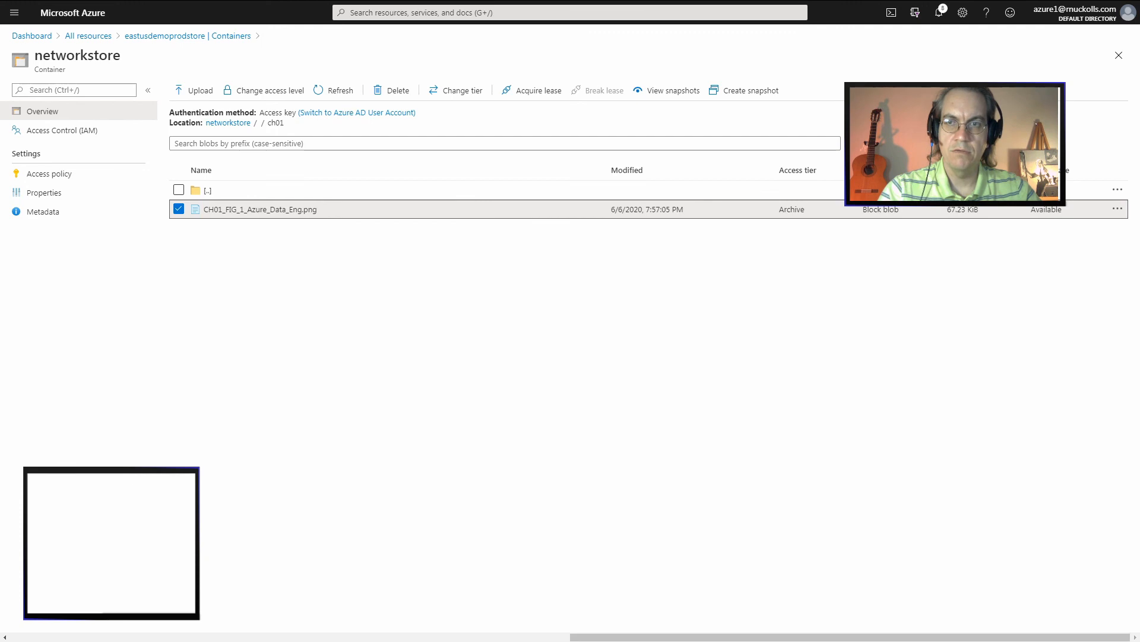
{"action": "left_click", "coordinate": [1117, 208]}
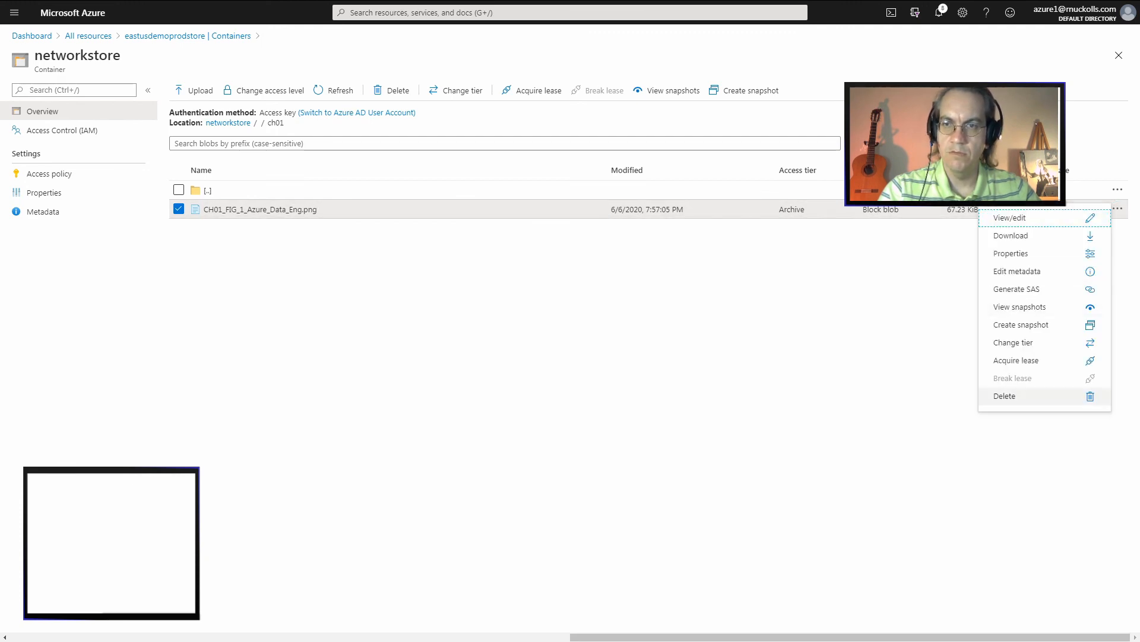
{"action": "key", "text": "Return"}
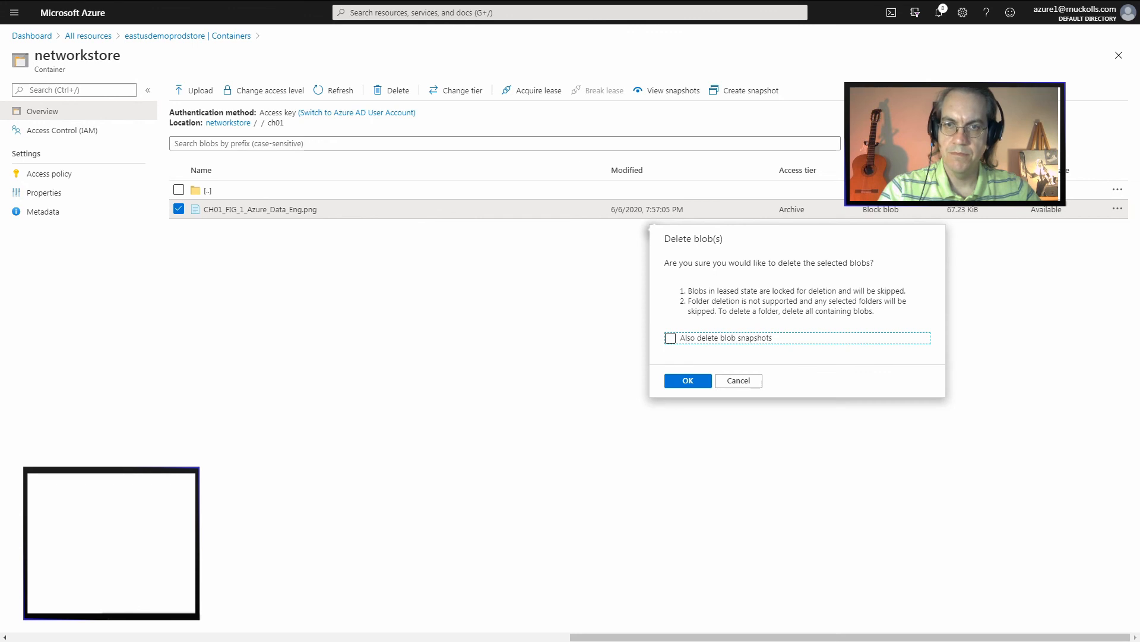
{"action": "key", "text": "space"}
{"action": "key", "text": "Tab"}
{"action": "key", "text": "Return"}
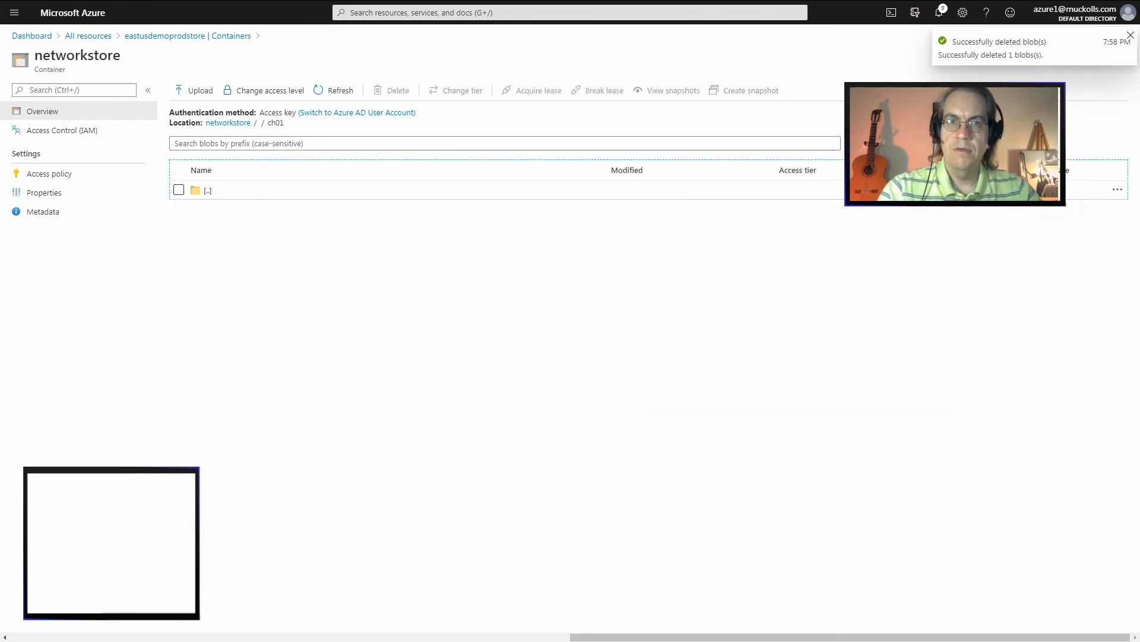
{"action": "left_click", "coordinate": [228, 123]}
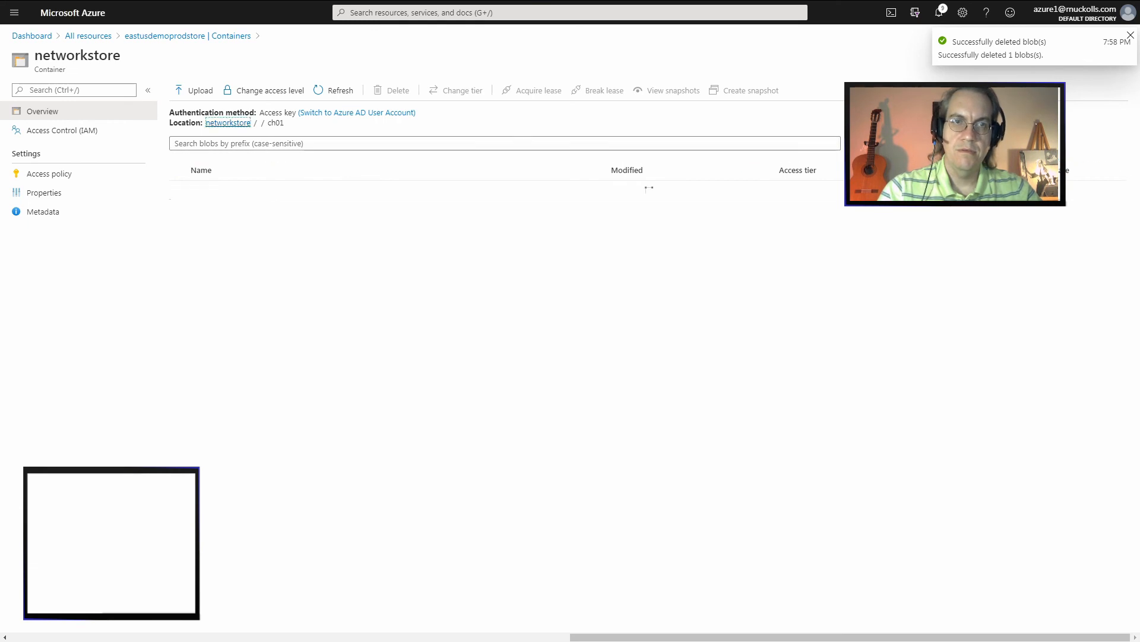
{"action": "left_click", "coordinate": [333, 91]}
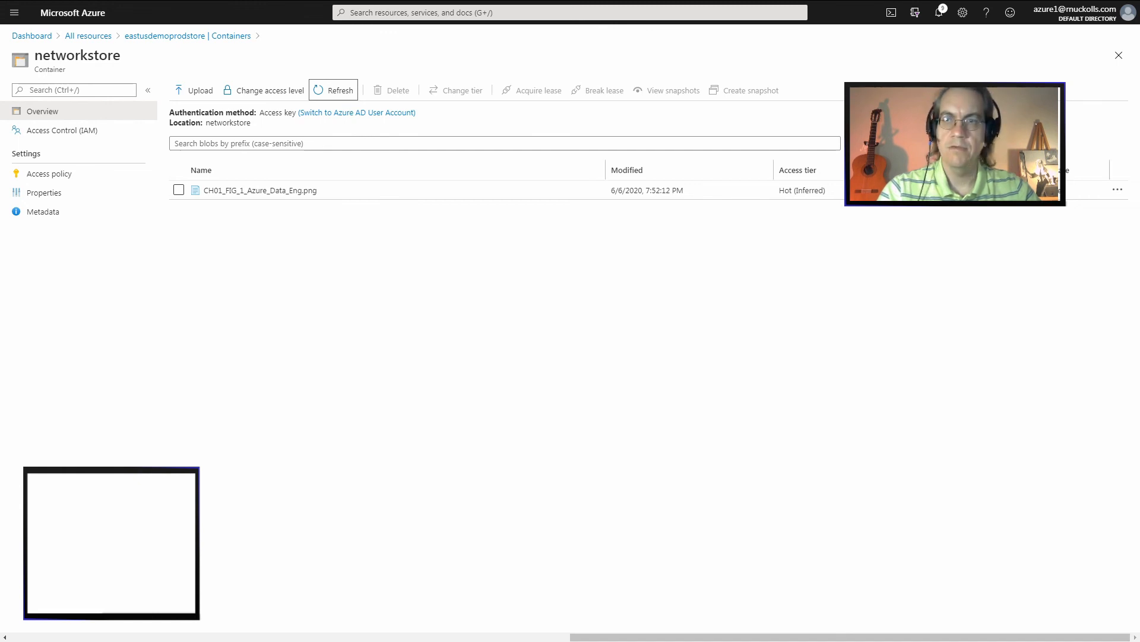
View the remaining CH01_FIG_1_Azure_Data_Eng.png image in the container root and examine its properties
{"action": "left_click", "coordinate": [1118, 190]}
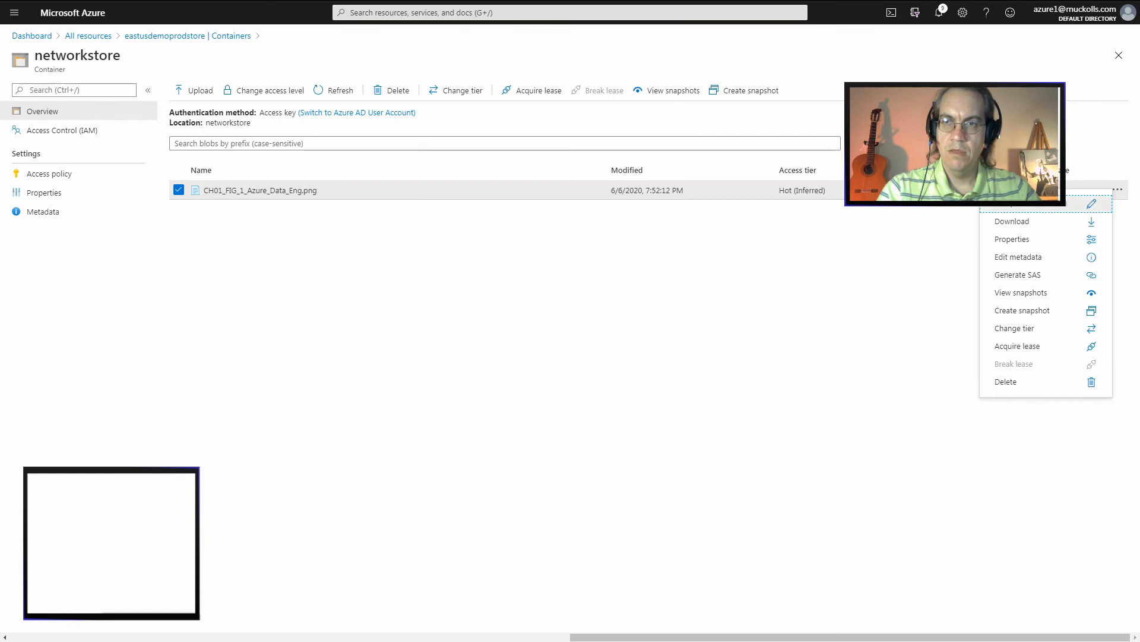
{"action": "left_click", "coordinate": [1092, 204]}
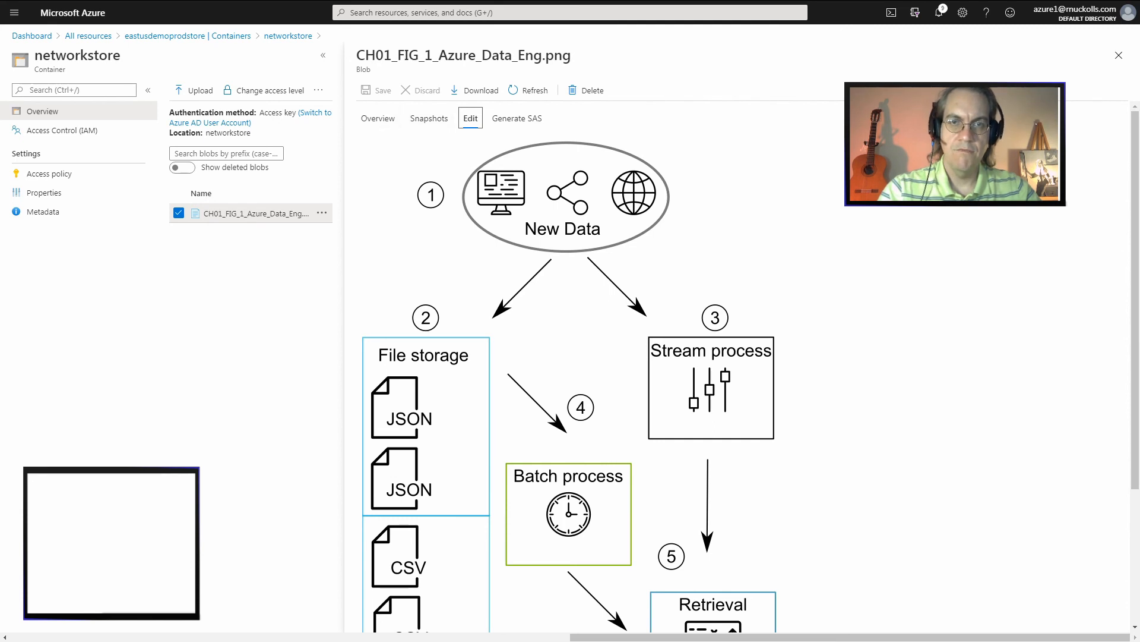
{"action": "left_click", "coordinate": [377, 118]}
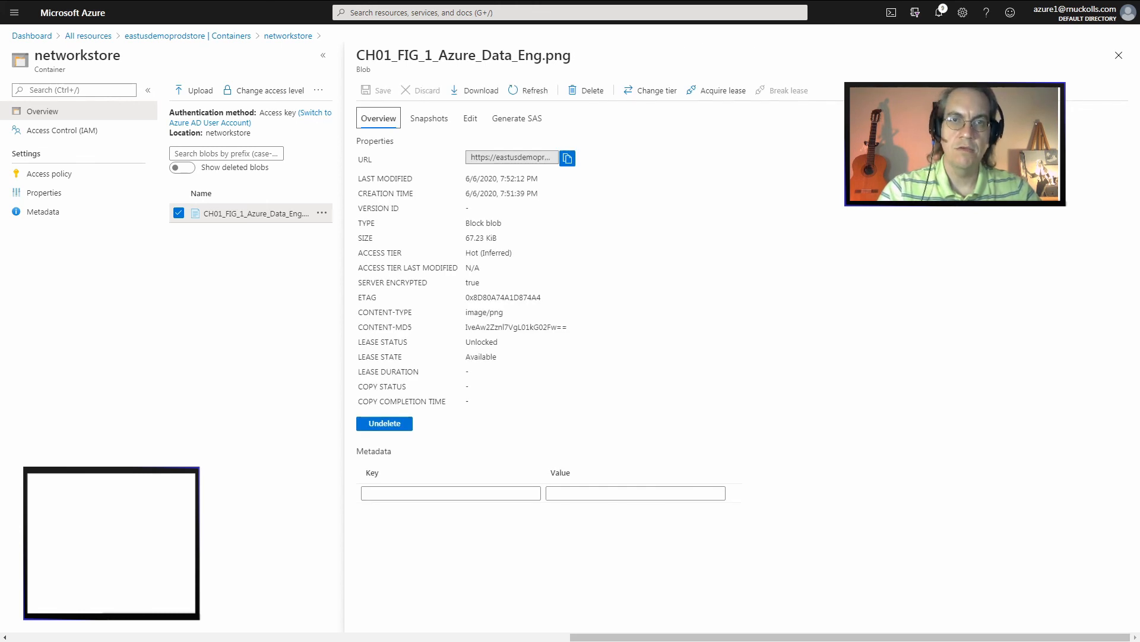
Copy the blob's URL, paste it into the portal search to read the full address, and dismiss the search
{"action": "left_click", "coordinate": [512, 158]}
{"action": "left_click", "coordinate": [567, 158]}
{"action": "left_click", "coordinate": [569, 12]}
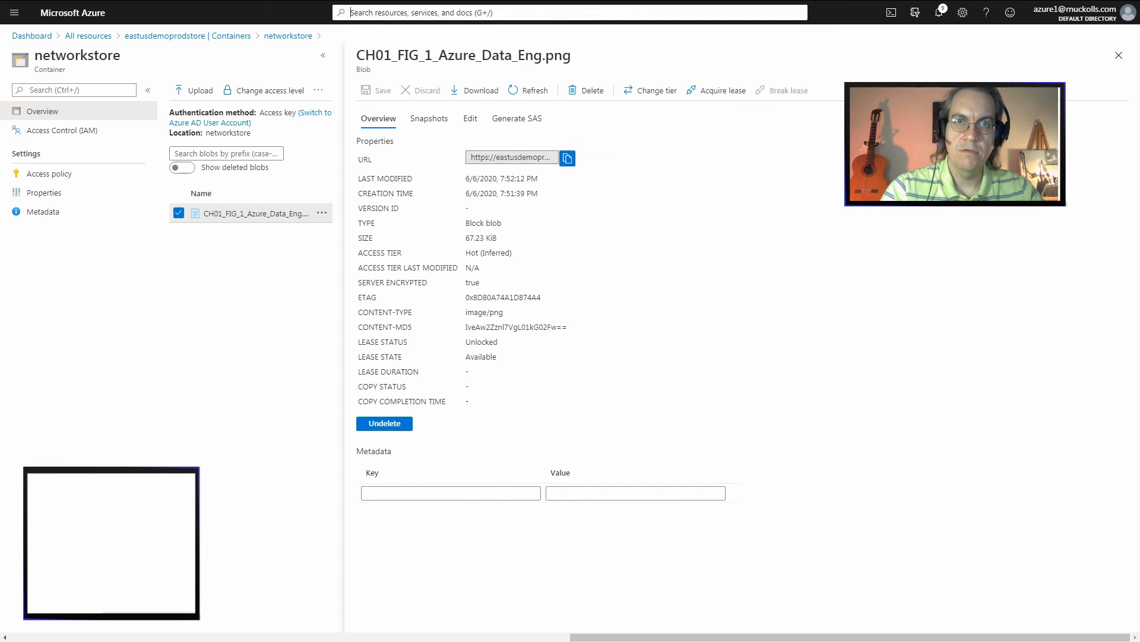
{"action": "key", "text": "ctrl+v"}
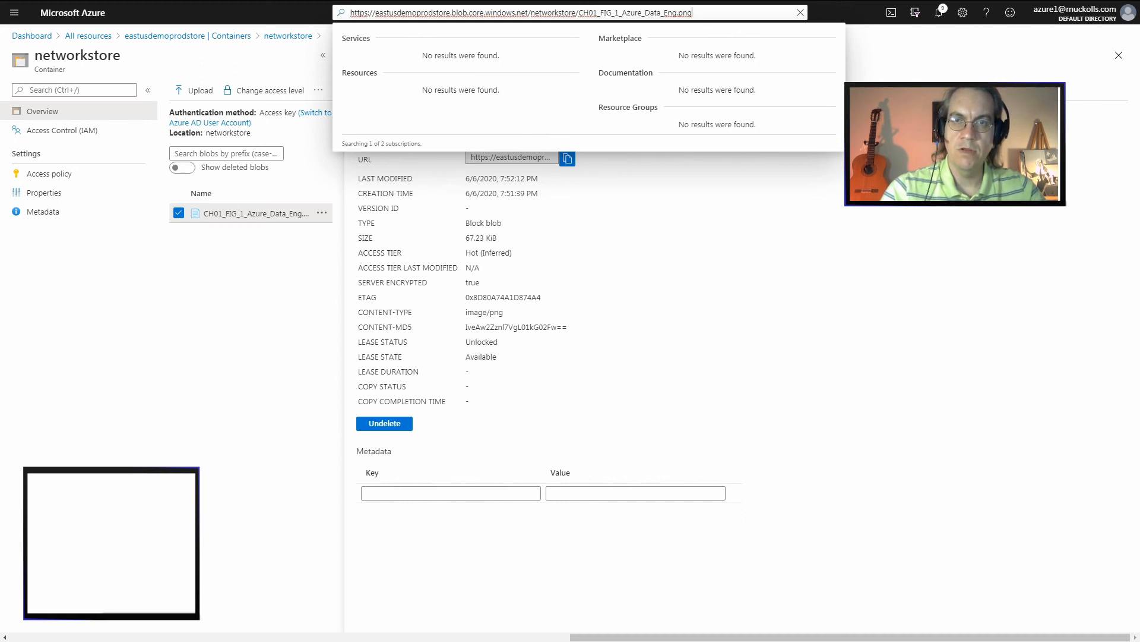
{"action": "key", "text": "Escape"}
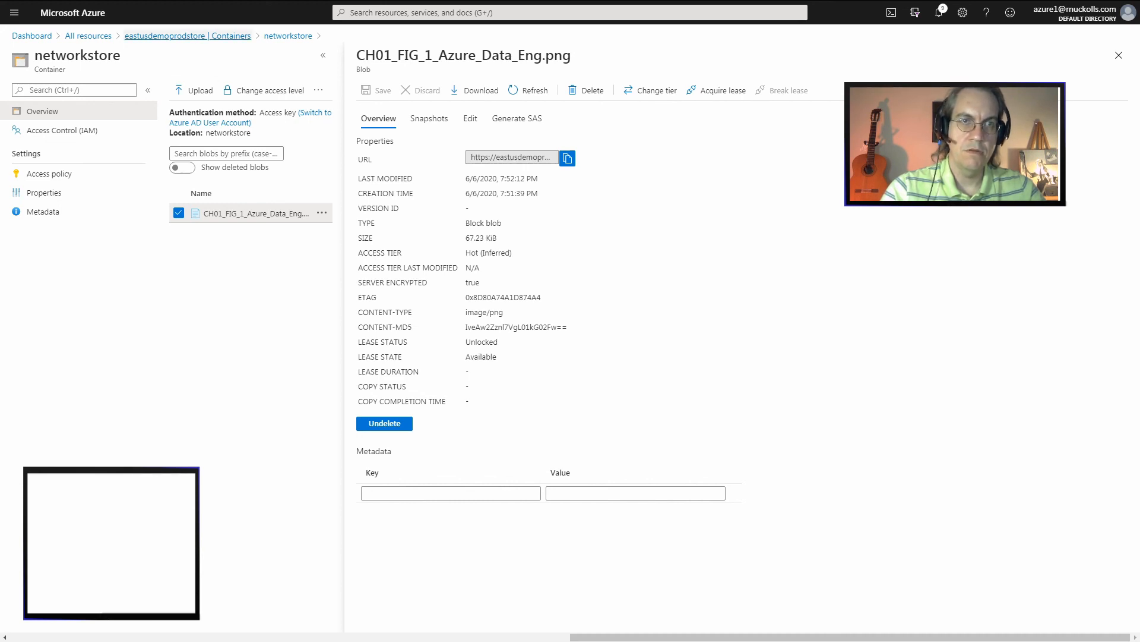
Delete only the networkstore container from eastusdemoprodstore, overriding Azure Policy and RBAC role settings
{"action": "left_click", "coordinate": [188, 36]}
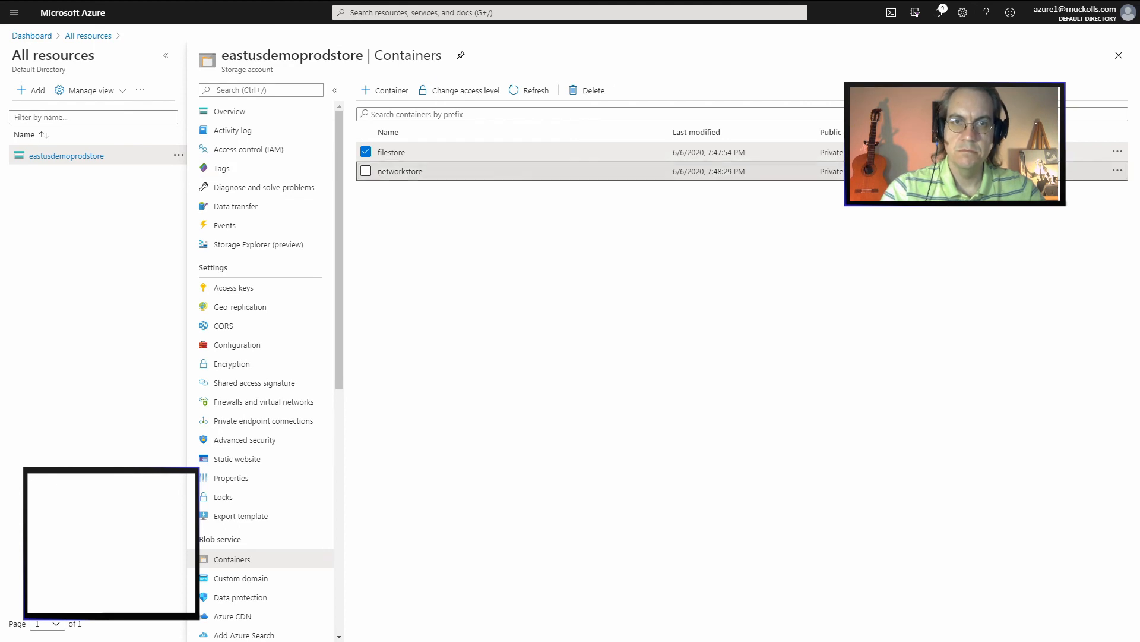
{"action": "left_click", "coordinate": [366, 171]}
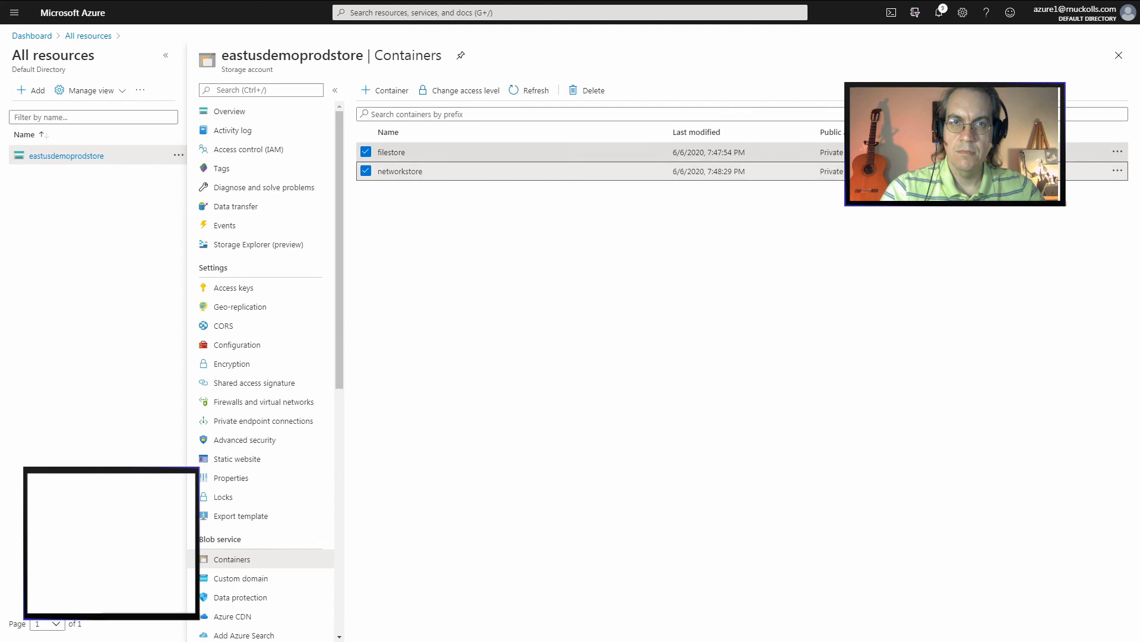
{"action": "left_click", "coordinate": [366, 152]}
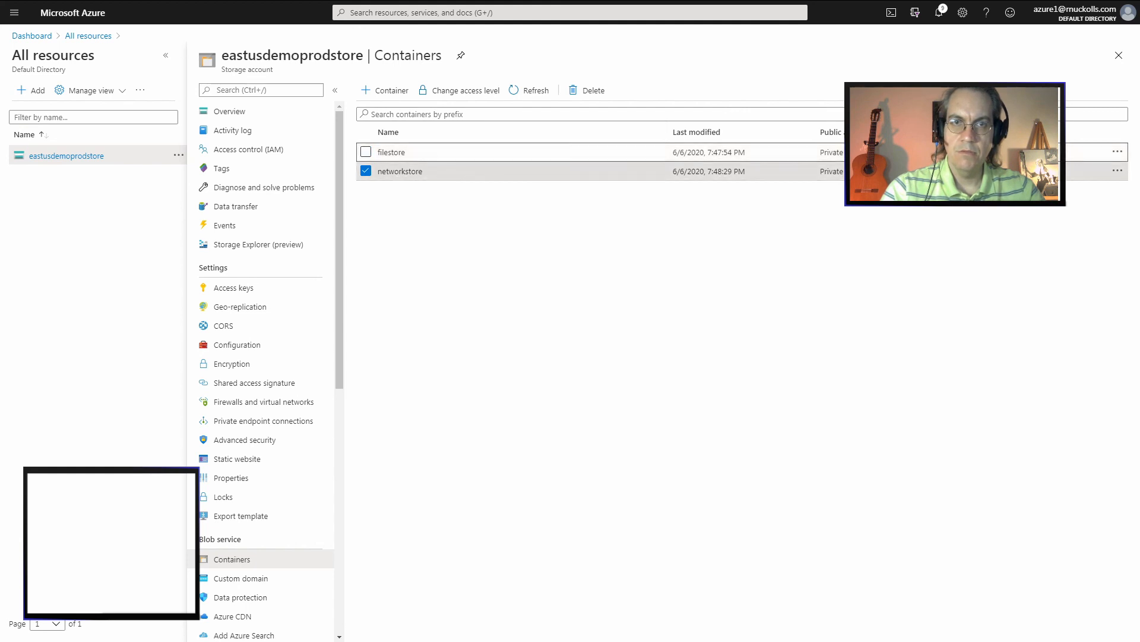
{"action": "left_click", "coordinate": [588, 90]}
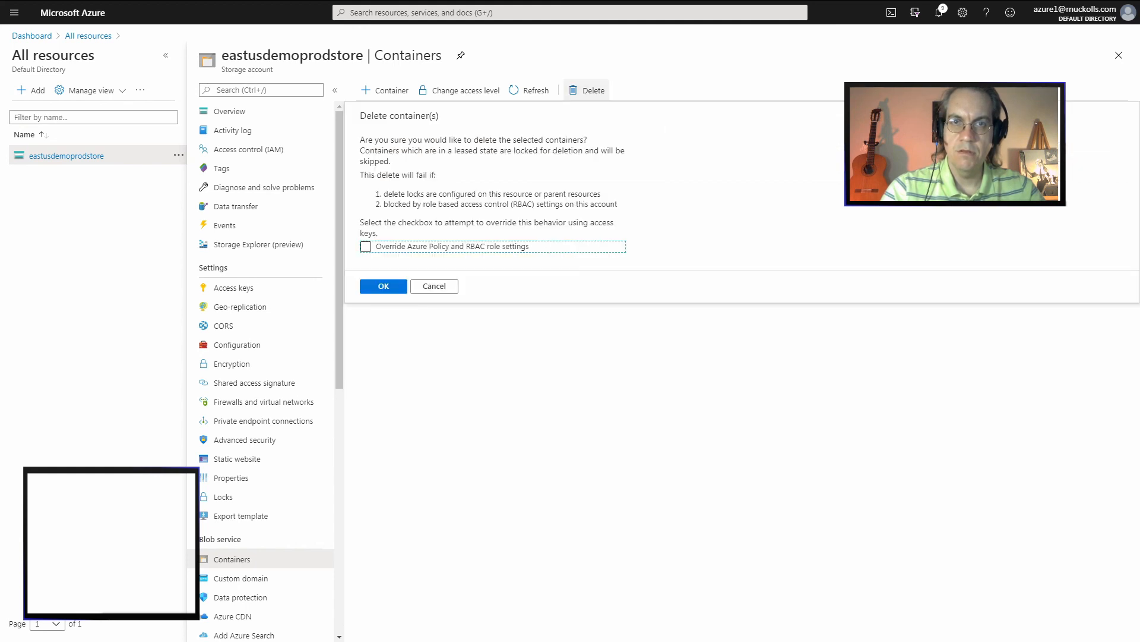
{"action": "left_click", "coordinate": [366, 246]}
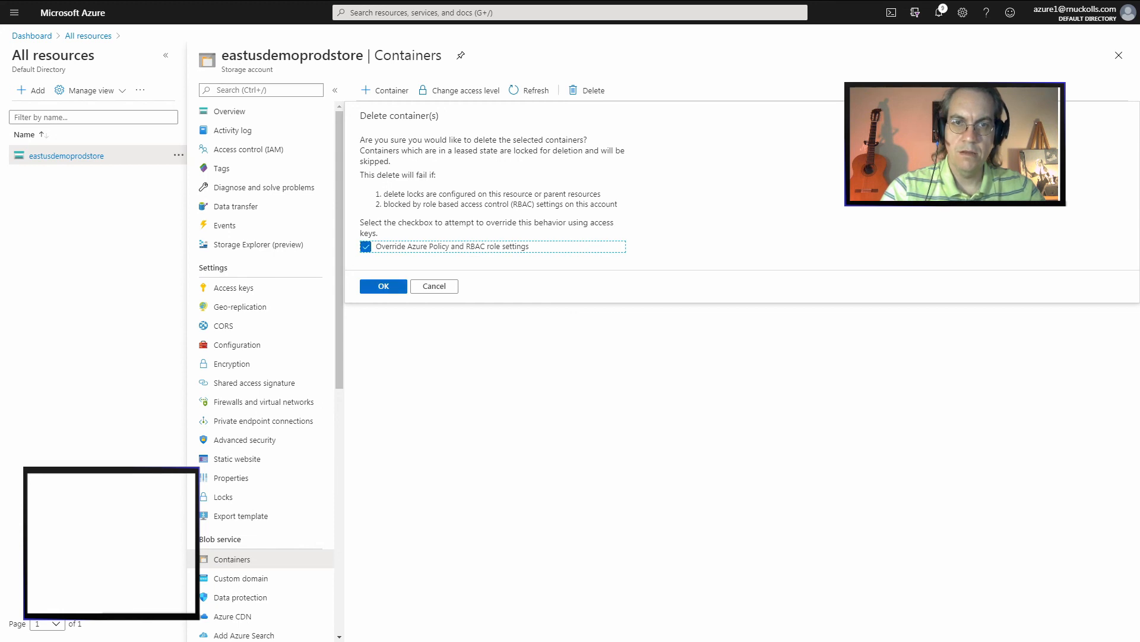
{"action": "left_click", "coordinate": [384, 287]}
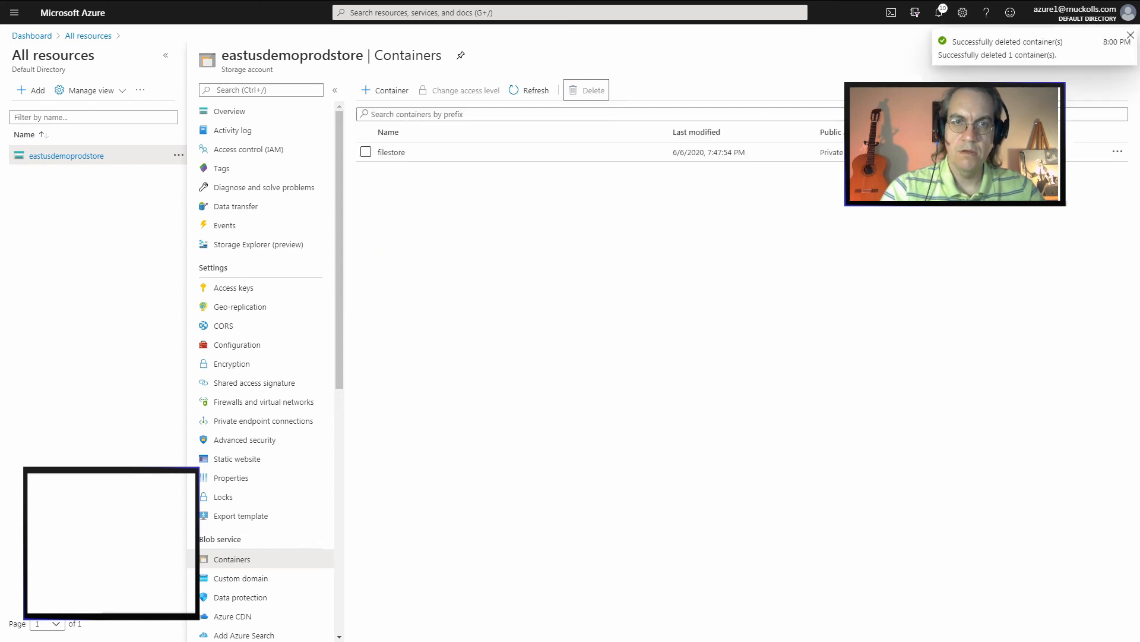